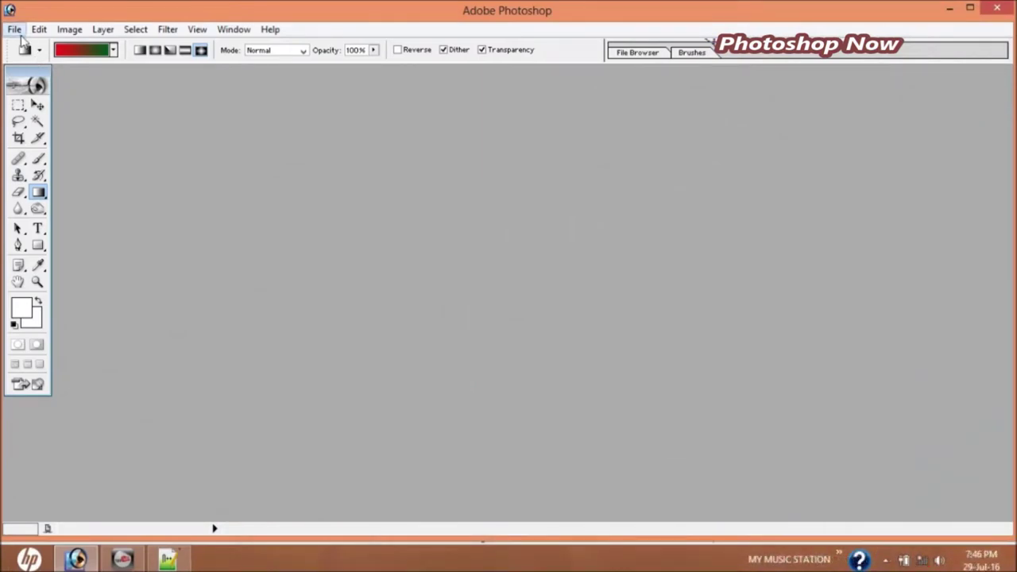
Step: Open the File menu in the empty Photoshop workspace
click(16, 31)
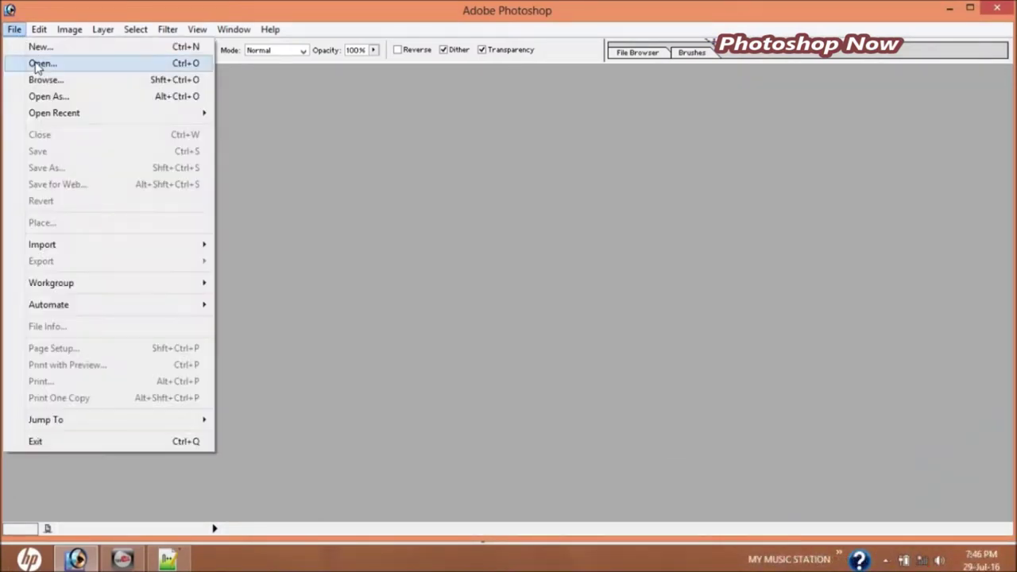
Step: Open the portrait 1N FFFCcopy.JPG from the wallpapers folder and maximize it
click(40, 64)
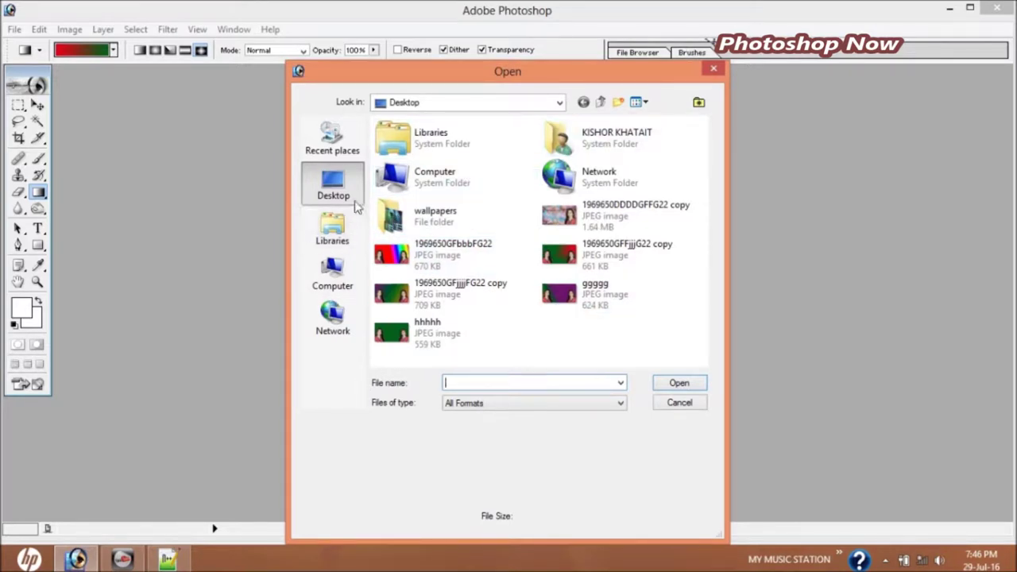
double_click(457, 221)
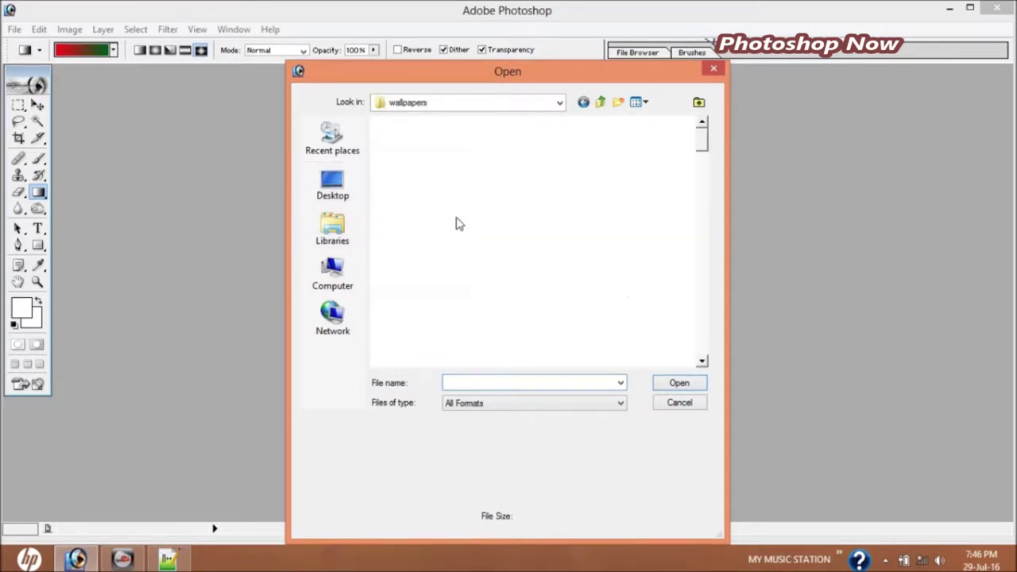
double_click(647, 262)
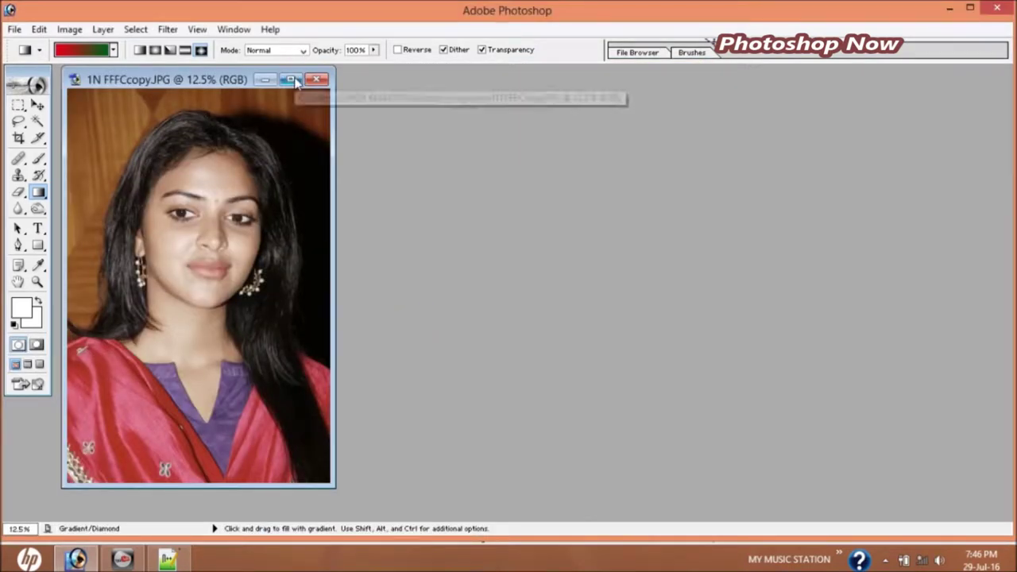
click(289, 79)
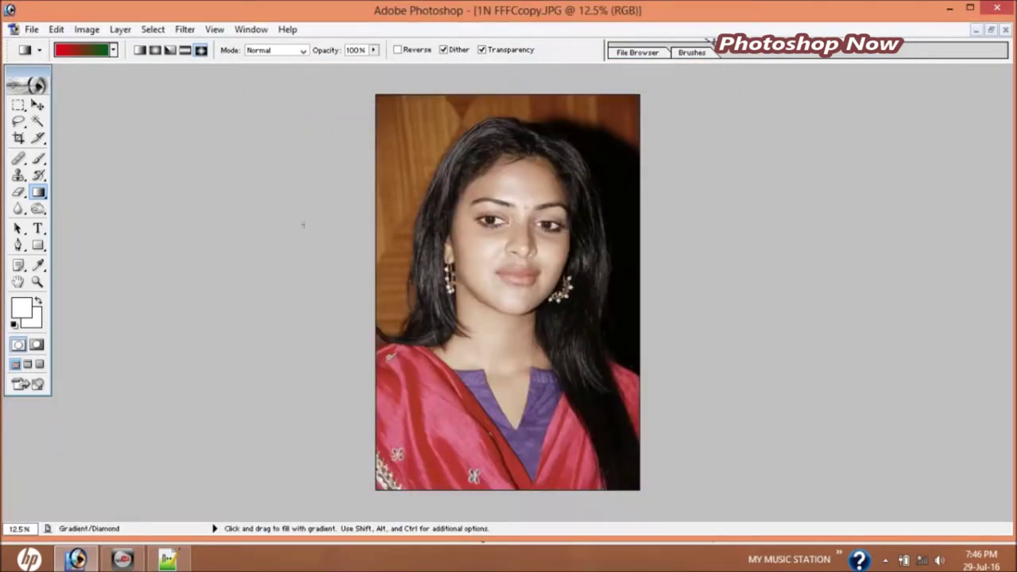
Step: Open the flower image 1969650GFFG.jpg and move its window to the right
click(32, 29)
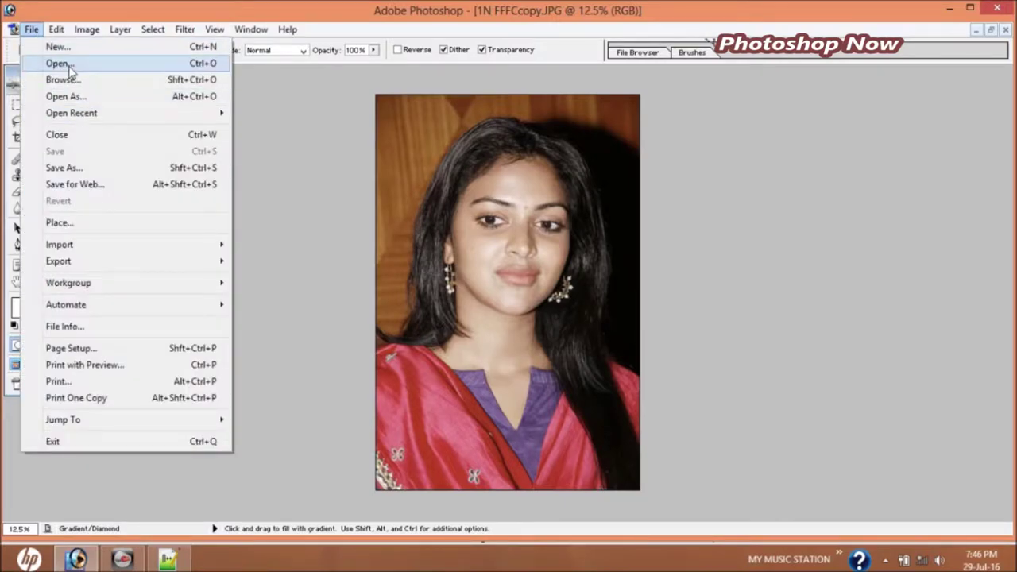
click(58, 64)
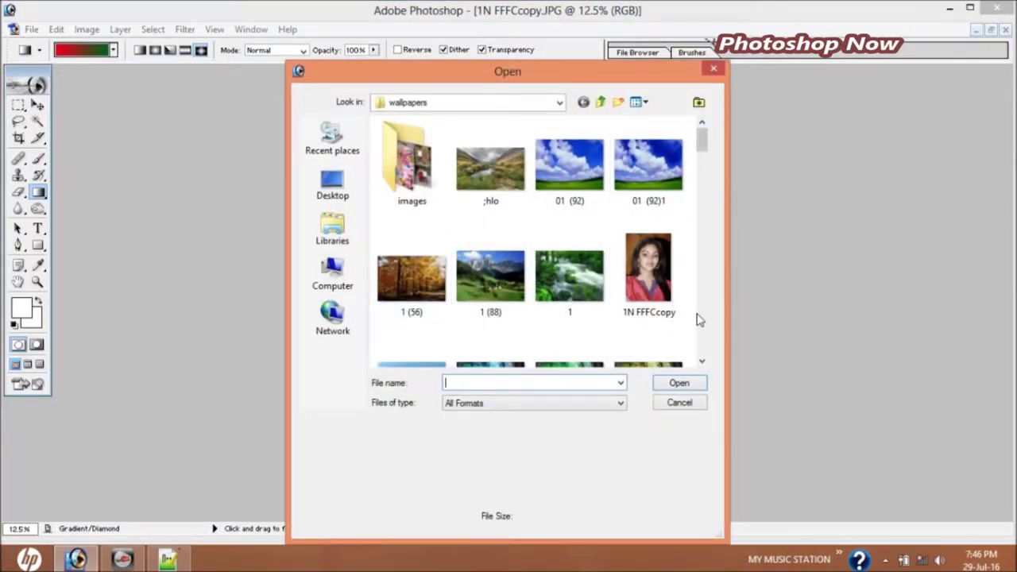
click(701, 361)
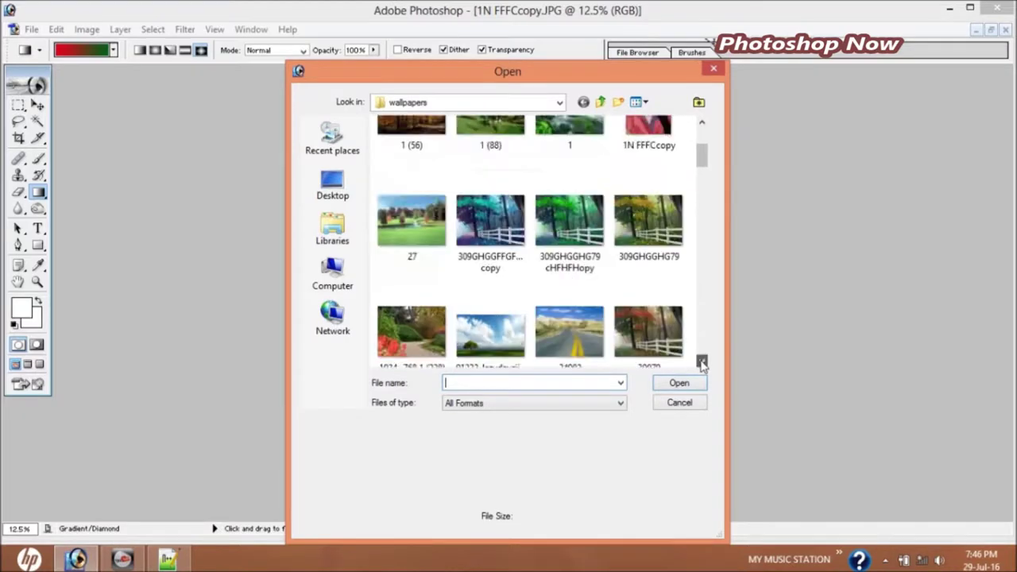
click(702, 363)
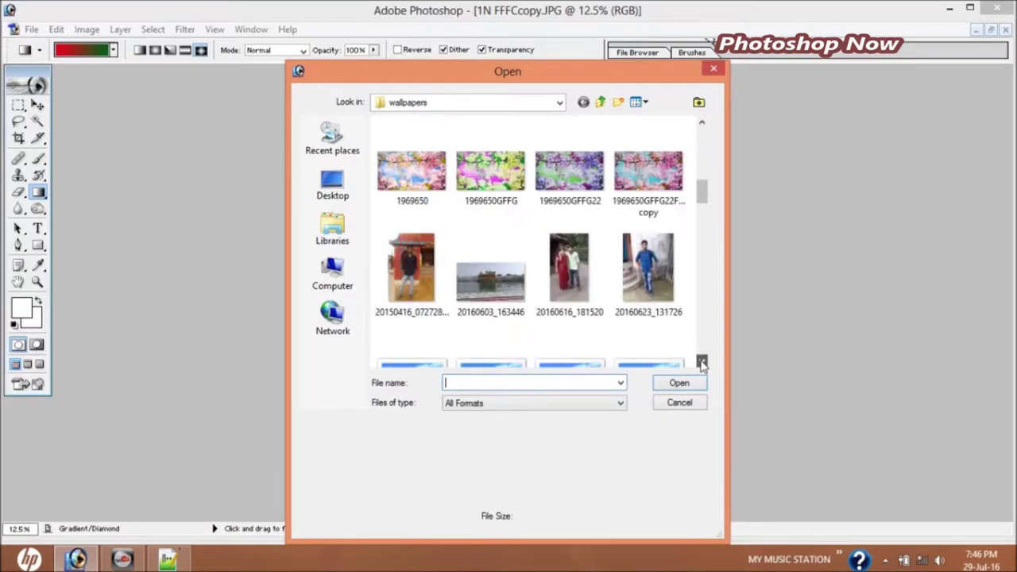
double_click(477, 184)
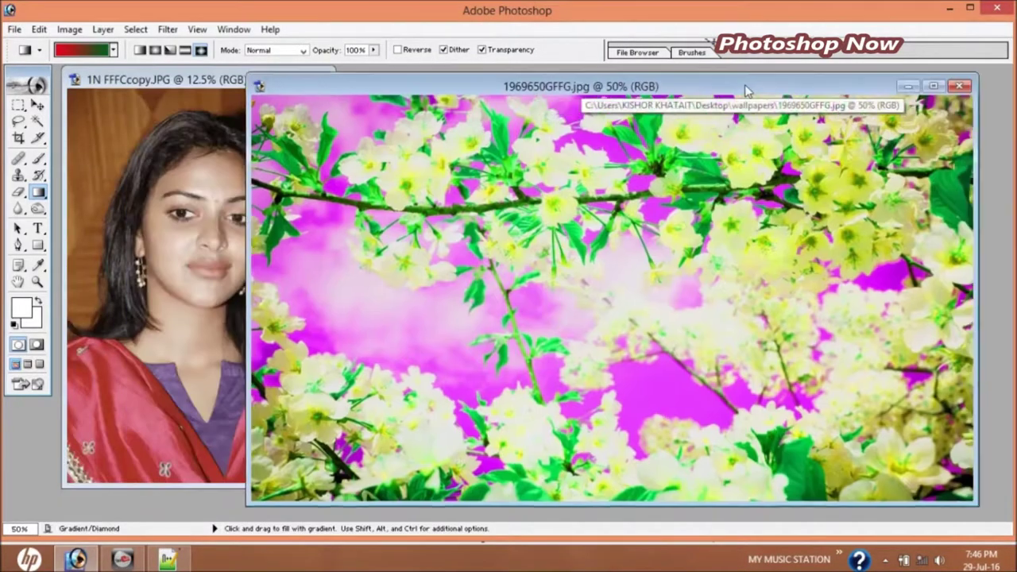
drag(580, 84, 856, 76)
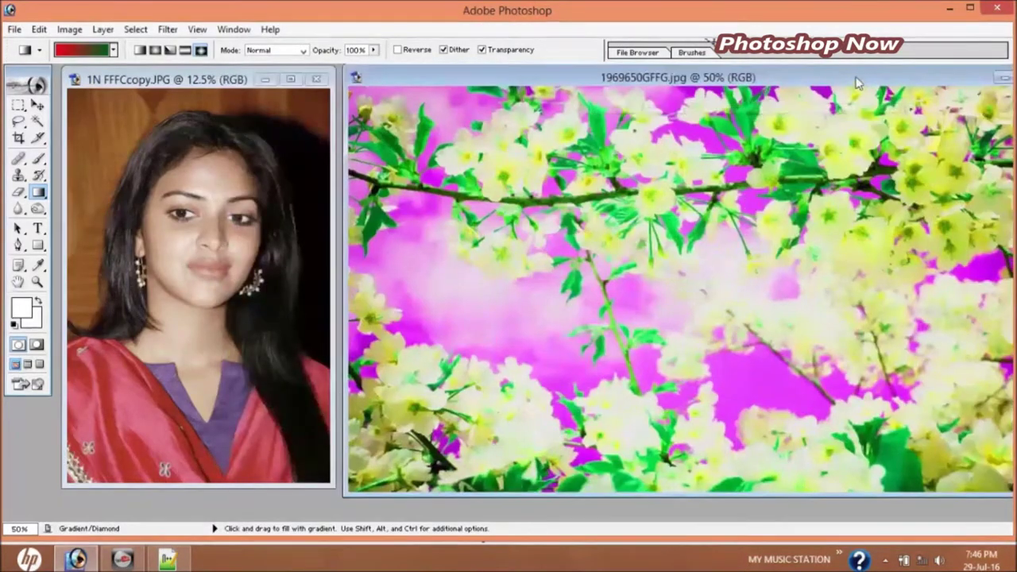
Step: Trace a freehand lasso selection around the woman's hair and shoulders in the portrait
click(246, 247)
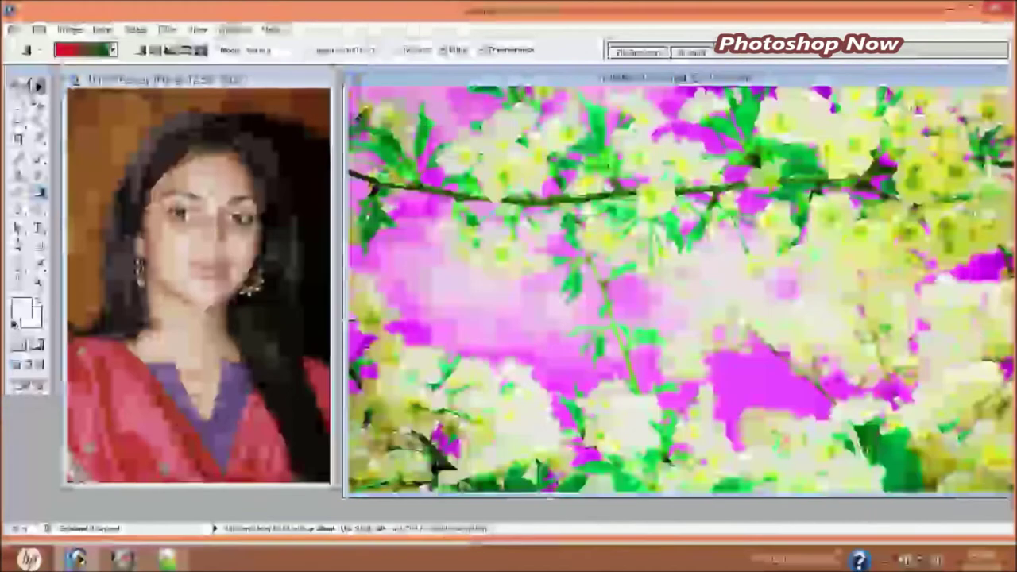
click(17, 123)
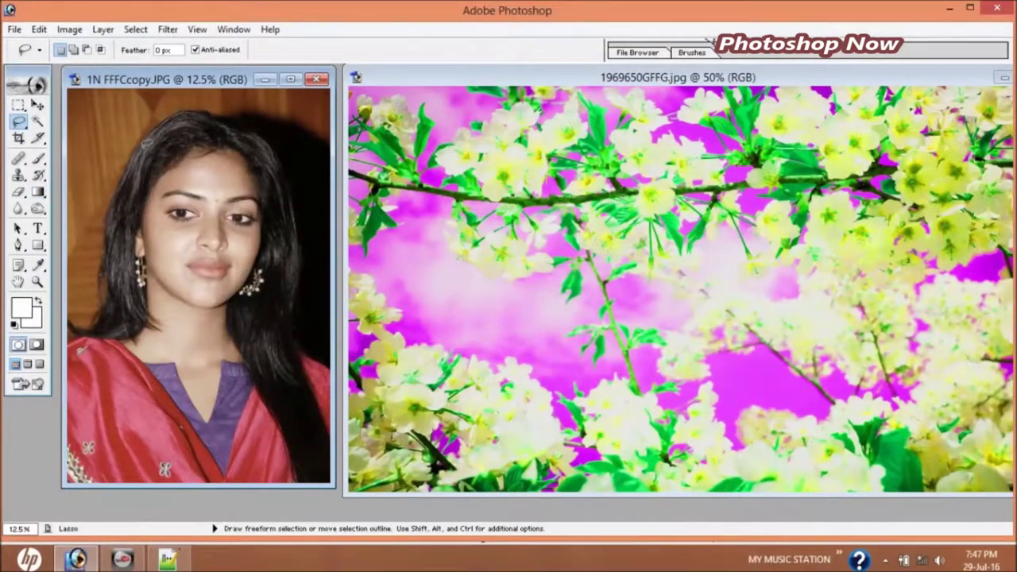
mouse_move(178, 120)
mouse_down()
mouse_move(215, 115)
mouse_move(272, 141)
mouse_move(302, 215)
mouse_move(309, 355)
mouse_up()
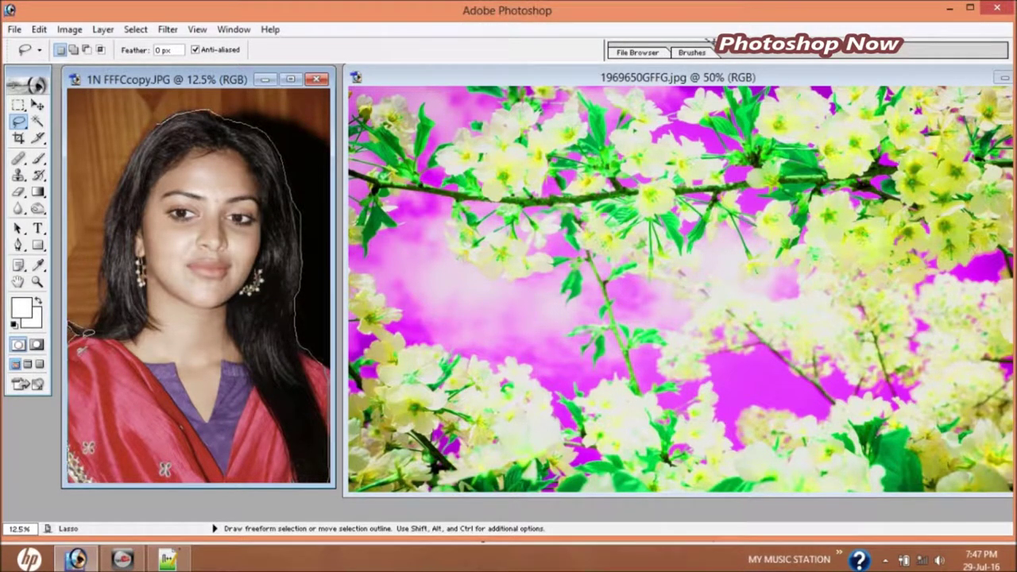
drag(100, 324, 101, 294)
mouse_move(109, 215)
mouse_down()
mouse_move(158, 136)
mouse_move(183, 118)
mouse_up()
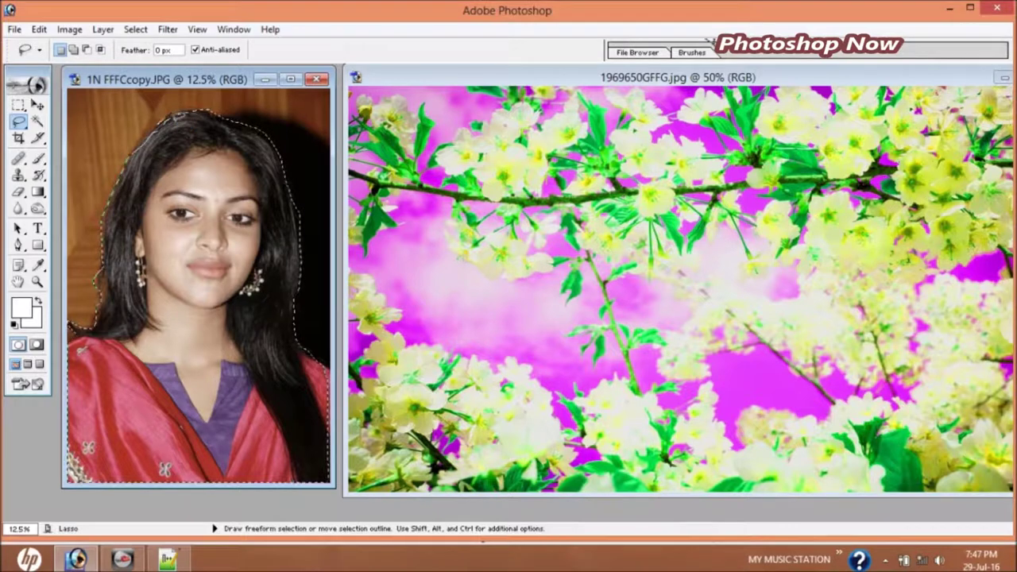
Step: Feather the edges of the woman's selection
right_click(139, 205)
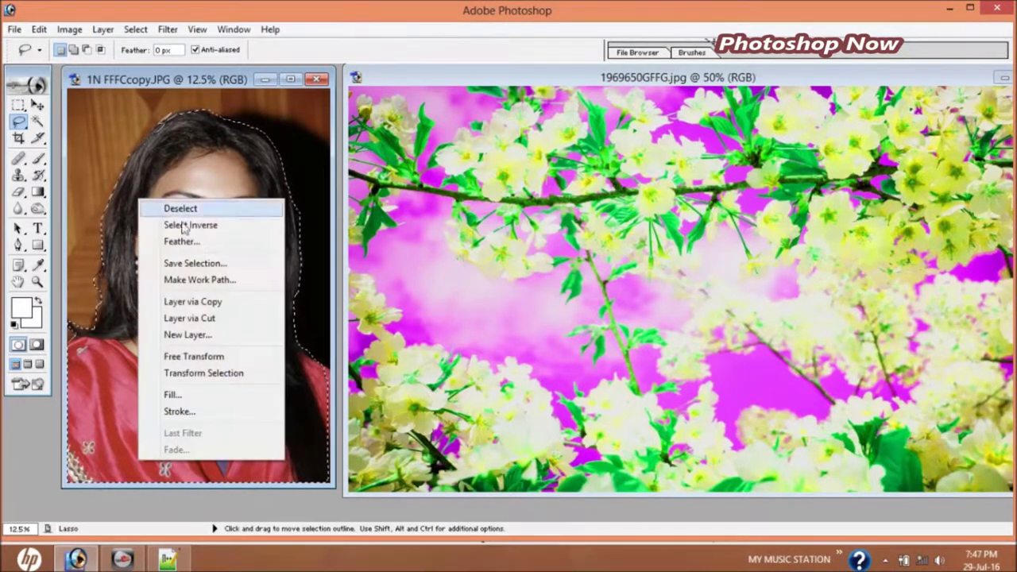
click(219, 243)
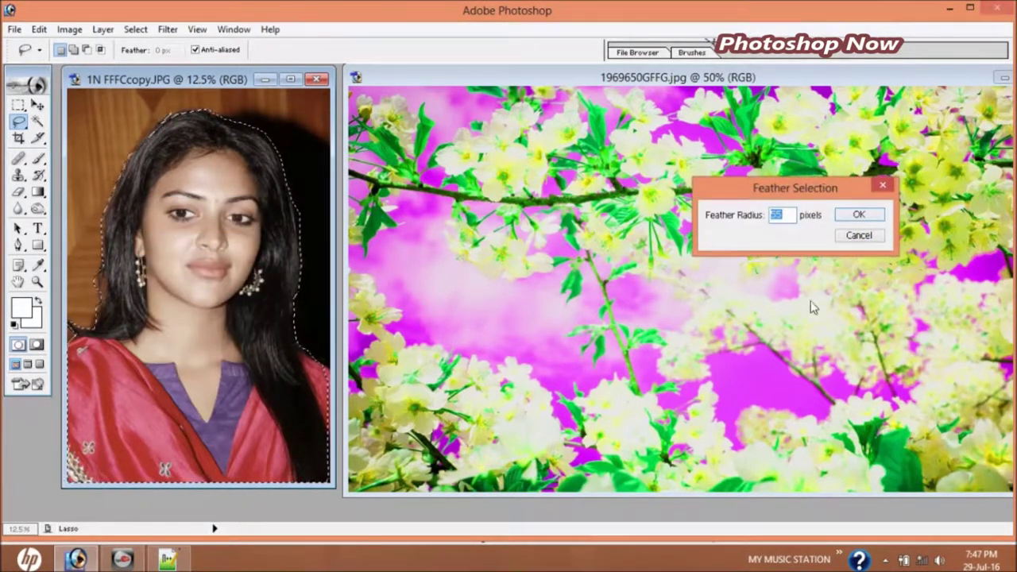
click(858, 213)
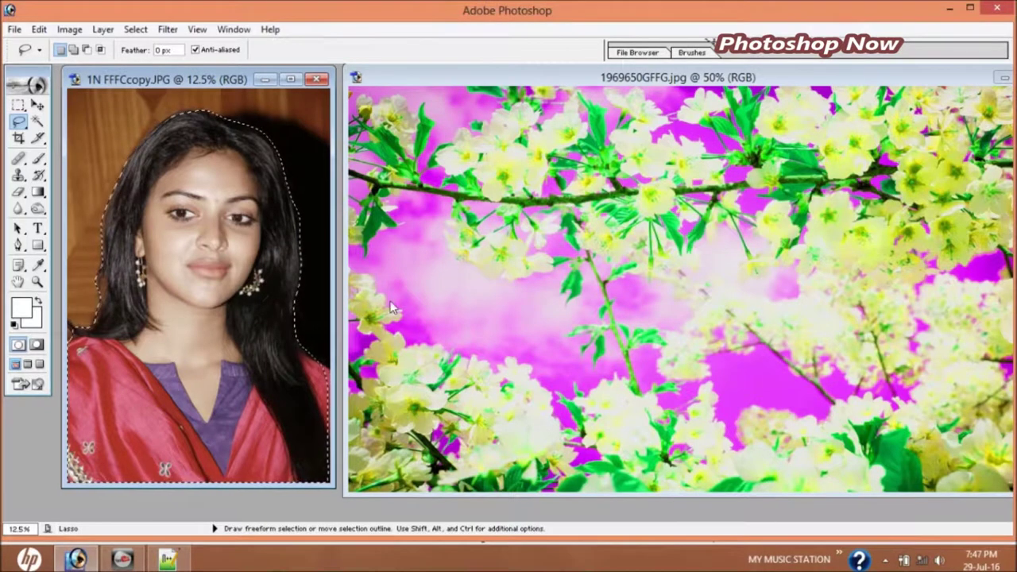
click(39, 108)
Step: Drag two copies of the selected woman into the flower image and maximize that document
drag(203, 291, 540, 298)
drag(158, 307, 790, 295)
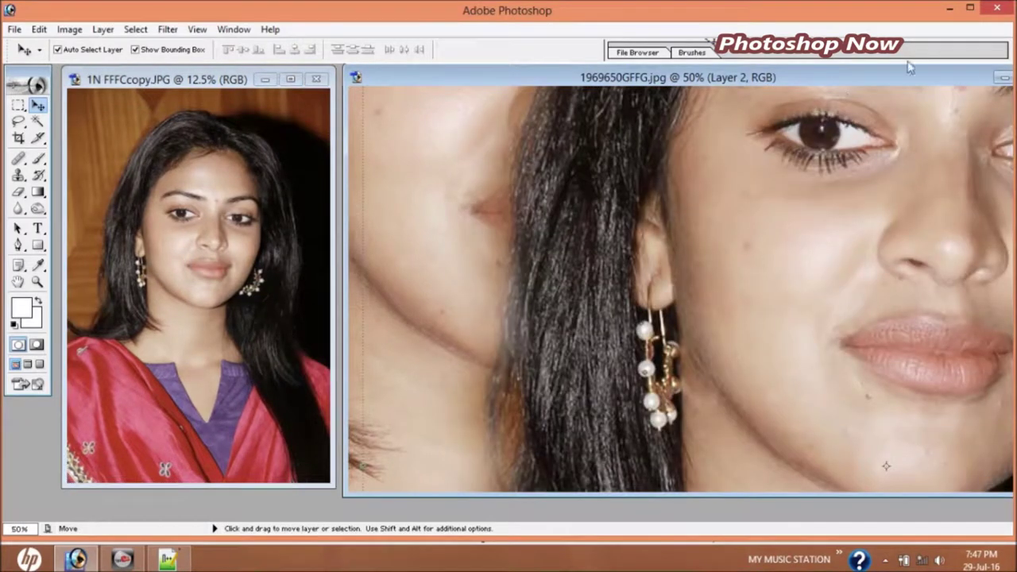
drag(954, 78, 688, 63)
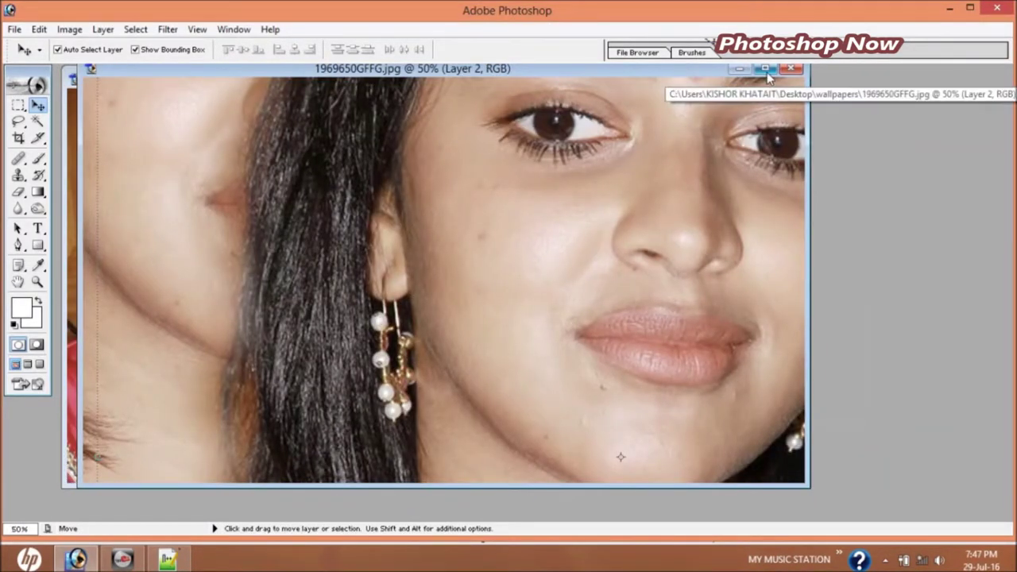
double_click(771, 72)
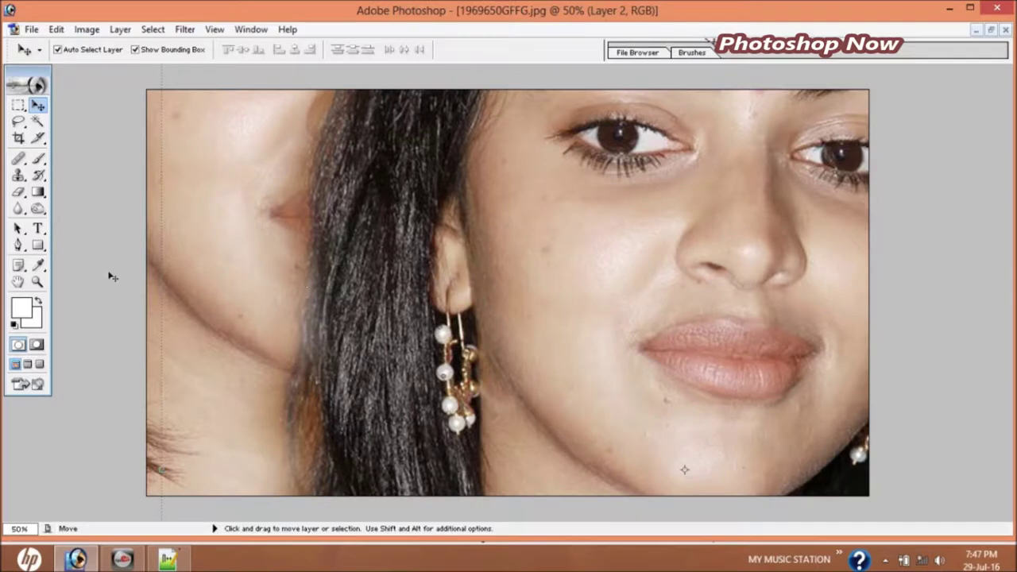
Step: Scale Layer 2 down to about 16.4% × 15.4% and place it at lower right
key(ctrl+t)
drag(162, 292, 228, 292)
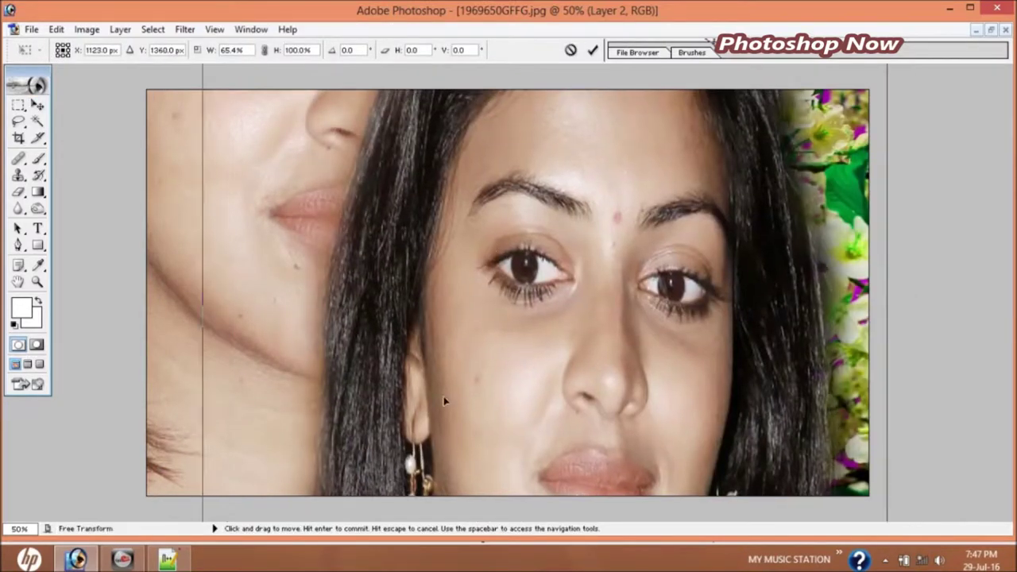
mouse_move(419, 402)
mouse_down()
mouse_move(499, 224)
mouse_move(489, 229)
mouse_move(472, 138)
mouse_move(483, 250)
mouse_up()
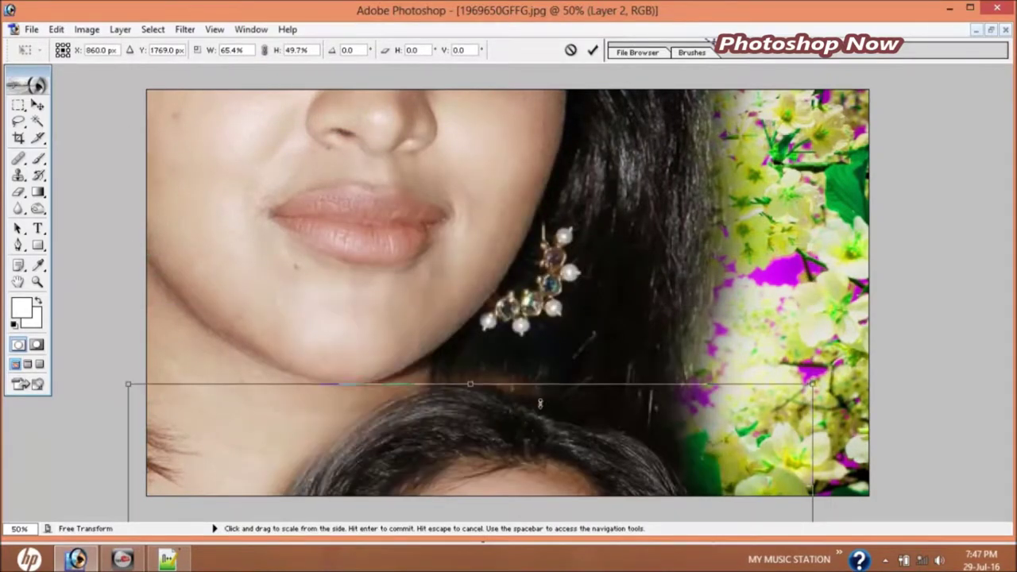
mouse_move(482, 249)
mouse_down()
mouse_move(481, 205)
mouse_move(520, 249)
mouse_move(544, 242)
mouse_up()
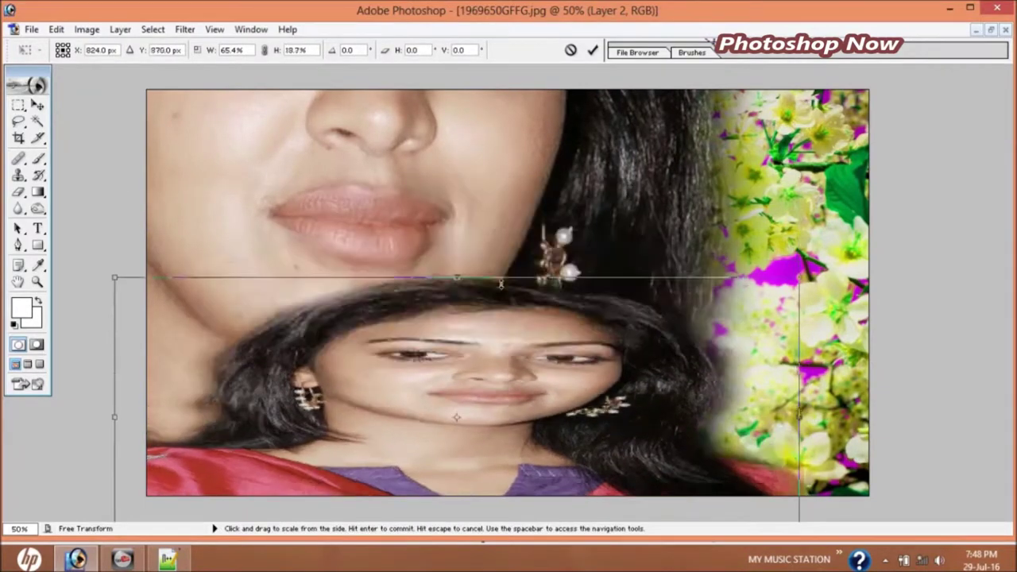
drag(118, 229, 645, 282)
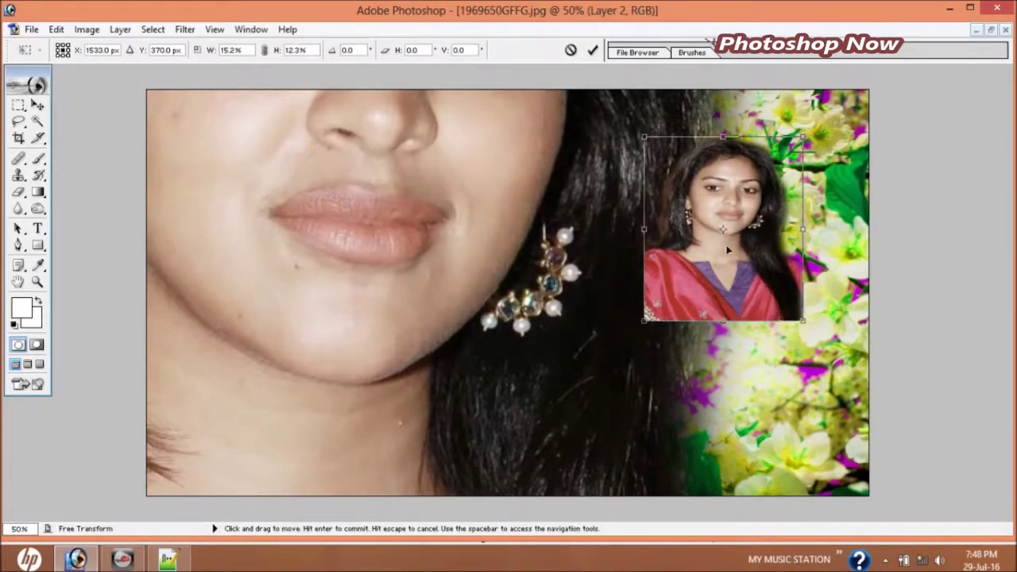
drag(722, 228, 721, 269)
drag(802, 230, 791, 231)
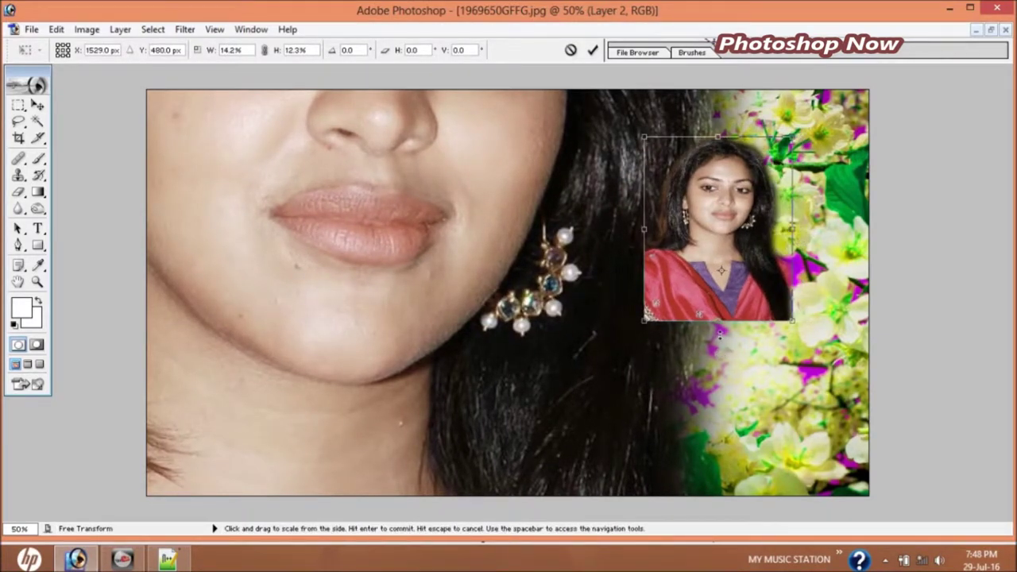
drag(719, 321, 718, 367)
mouse_move(789, 263)
mouse_down()
mouse_move(821, 264)
mouse_move(819, 408)
mouse_up()
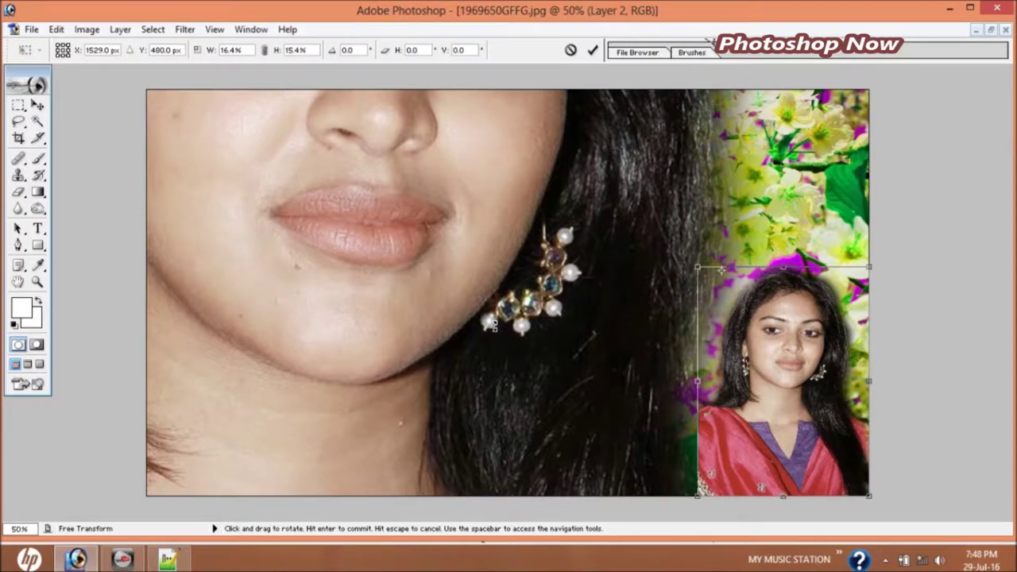
key(Return)
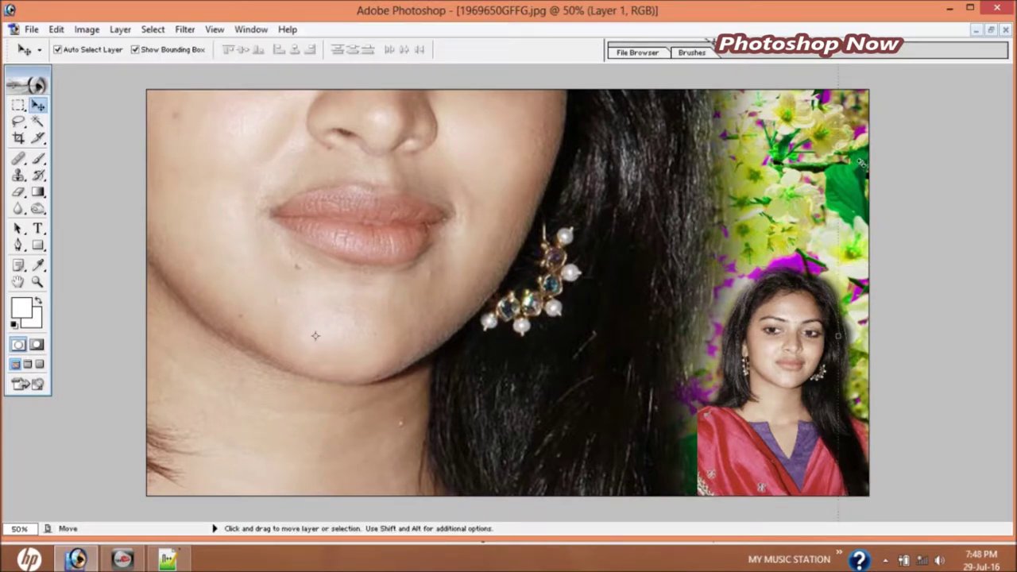
Step: Free-transform Layer 1 into a small portrait at the lower-left corner
key(ctrl+t)
mouse_move(762, 230)
mouse_down()
mouse_move(568, 230)
mouse_move(461, 397)
mouse_move(456, 511)
mouse_up()
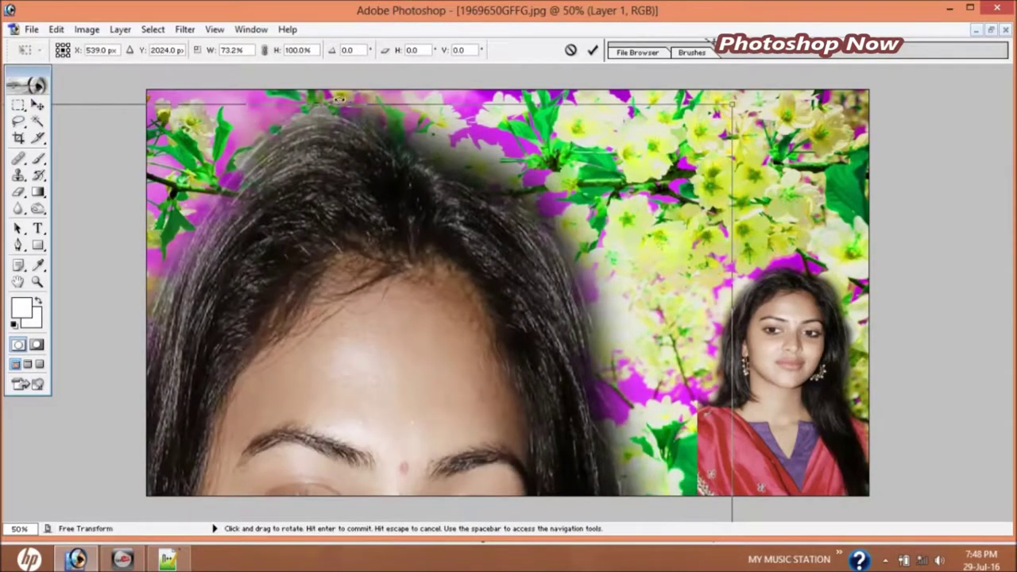
mouse_move(347, 105)
mouse_down()
mouse_move(358, 424)
mouse_move(394, 211)
mouse_up()
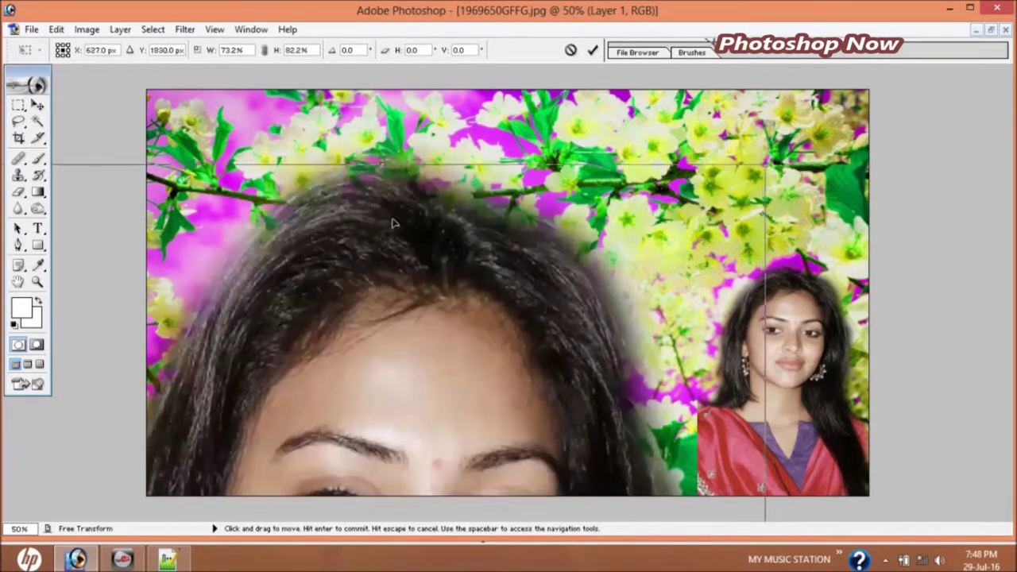
mouse_move(382, 158)
mouse_down()
mouse_move(387, 319)
mouse_move(388, 142)
mouse_move(431, 424)
mouse_move(408, 182)
mouse_move(392, 219)
mouse_move(454, 352)
mouse_move(433, 277)
mouse_move(442, 106)
mouse_move(431, 222)
mouse_move(446, 262)
mouse_up()
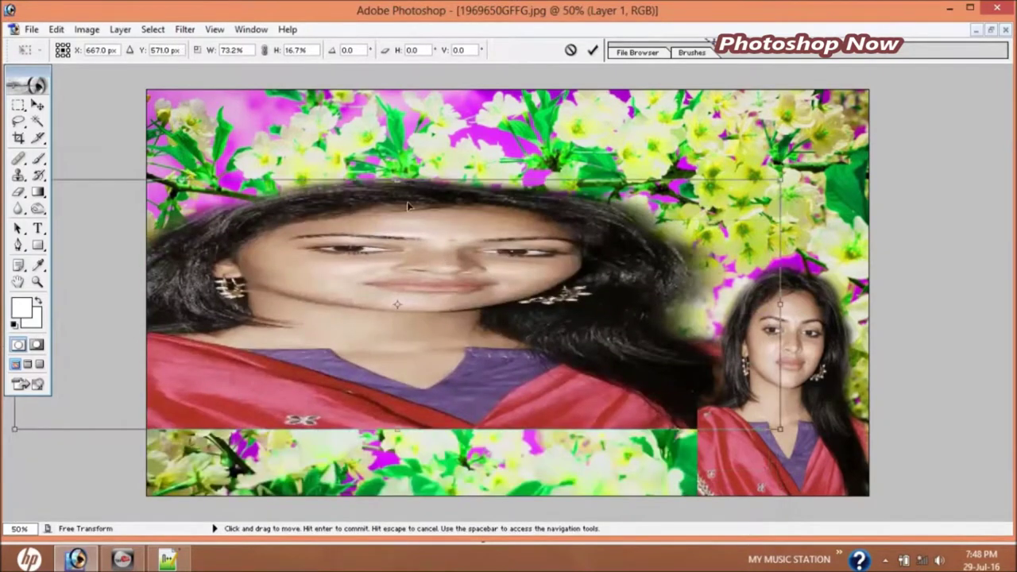
drag(397, 183, 396, 259)
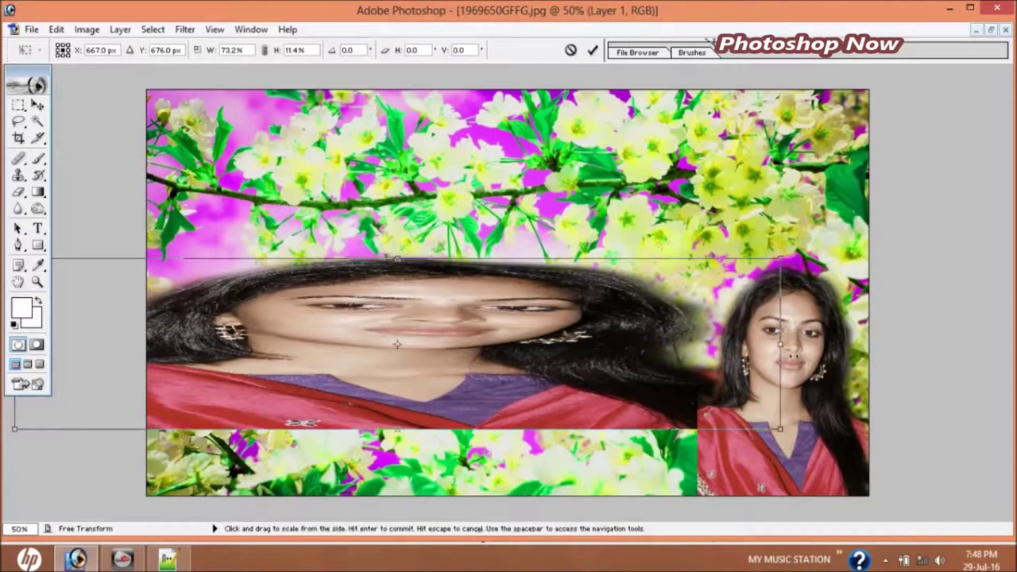
mouse_move(780, 343)
mouse_down()
mouse_move(243, 343)
mouse_move(364, 371)
mouse_move(318, 416)
mouse_up()
drag(382, 424, 323, 424)
drag(234, 326, 232, 287)
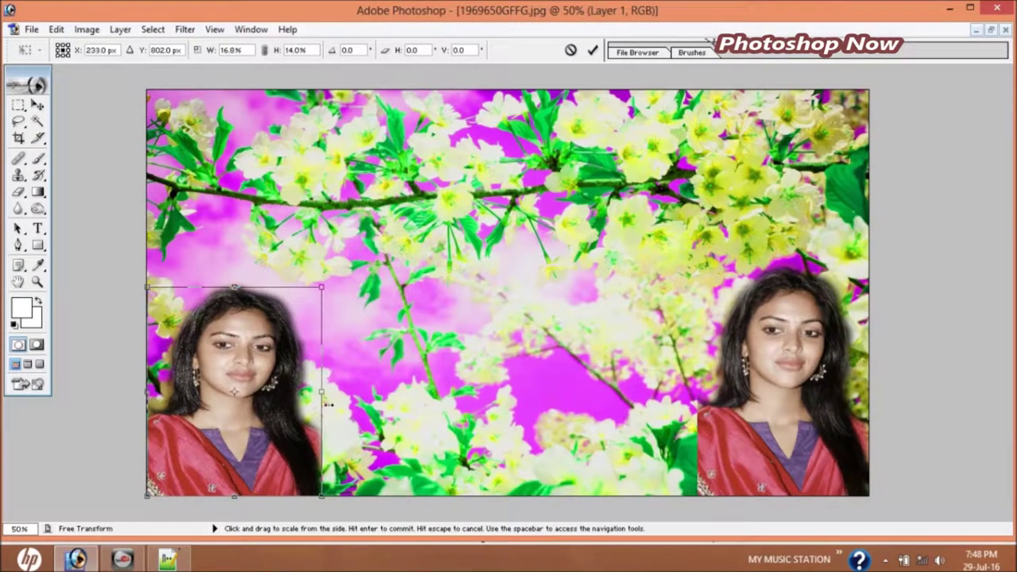
key(Return)
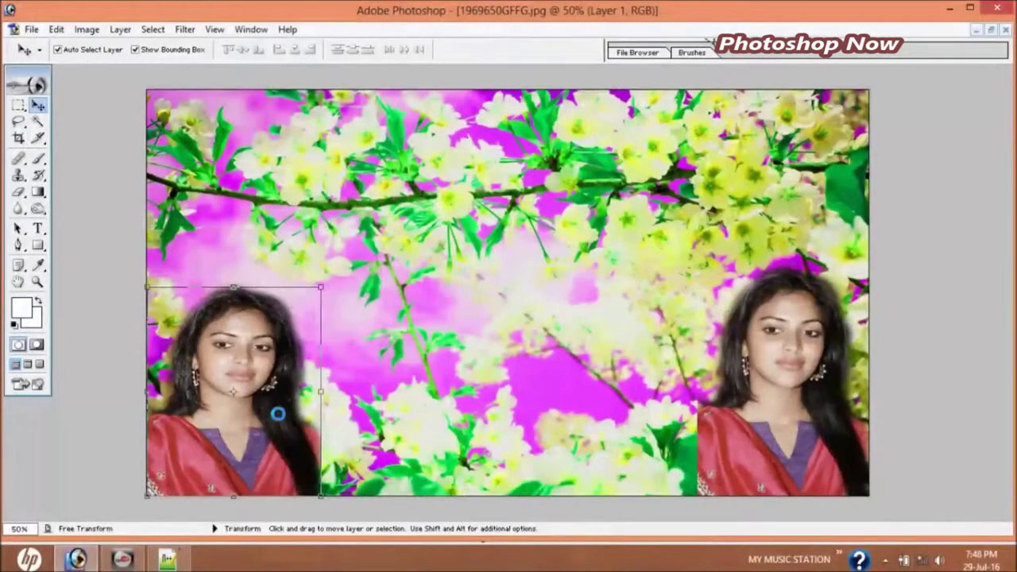
Step: Reposition the right-hand portrait back at the lower right
click(785, 401)
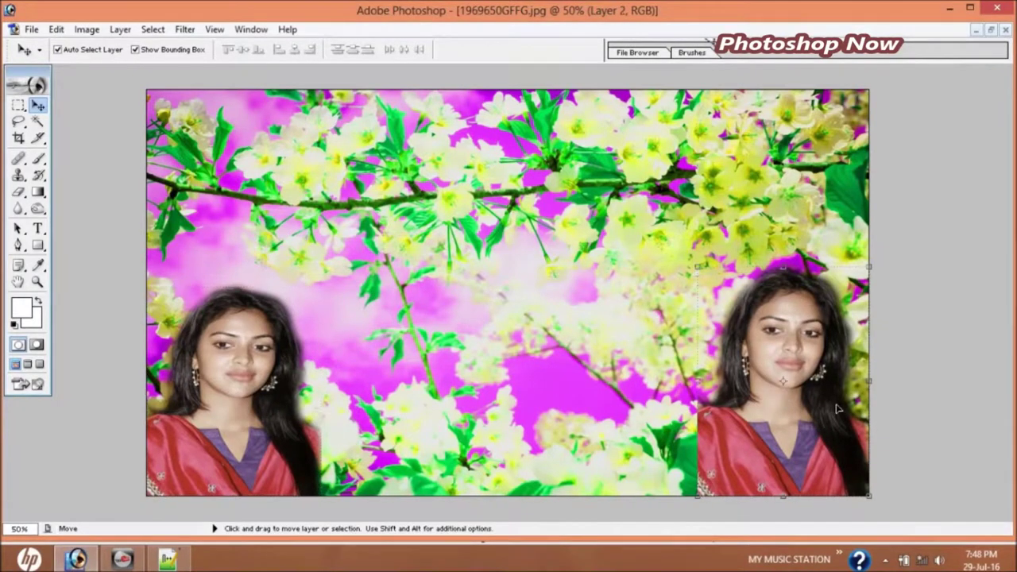
drag(872, 380, 536, 379)
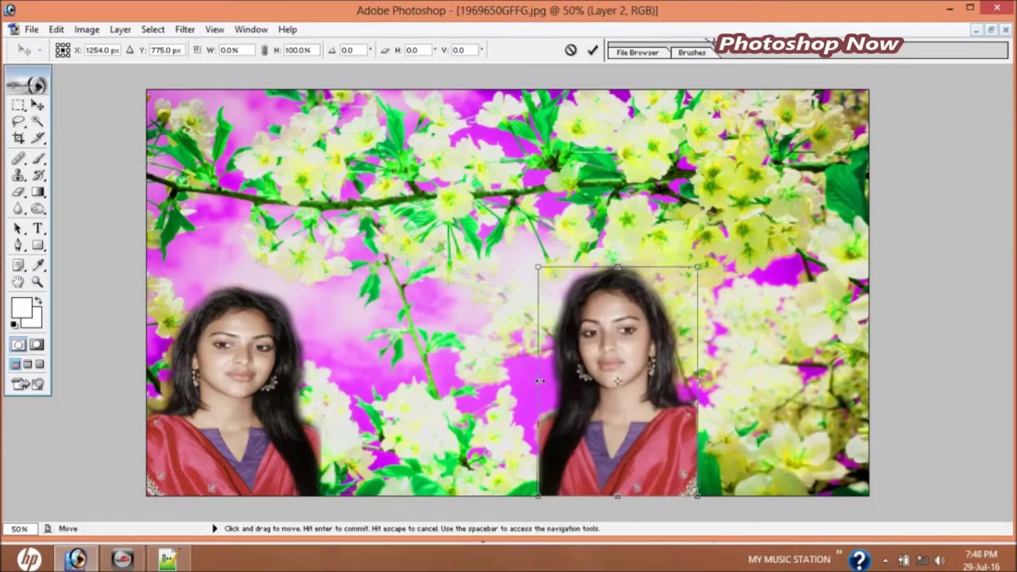
drag(607, 373, 778, 371)
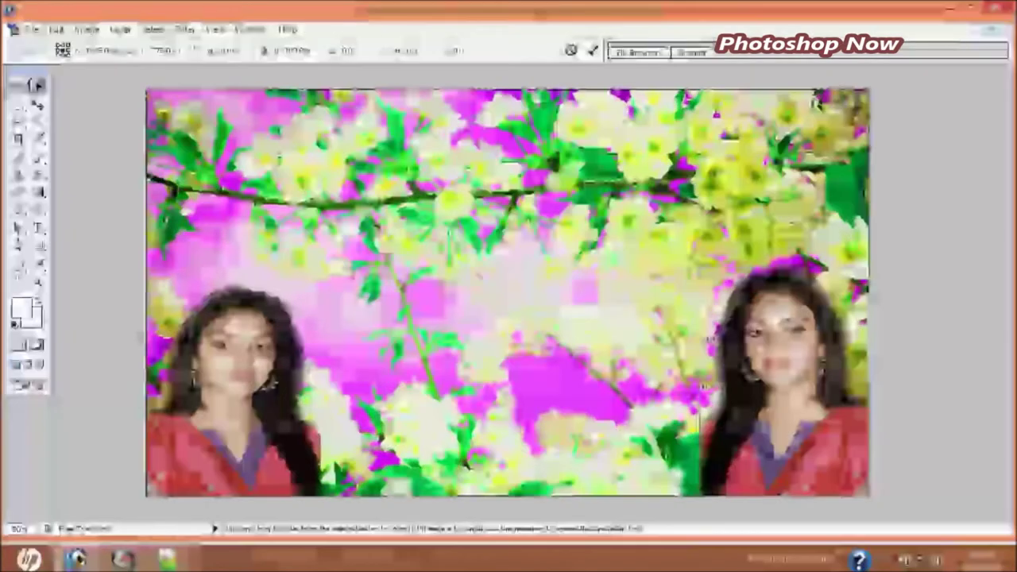
key(Return)
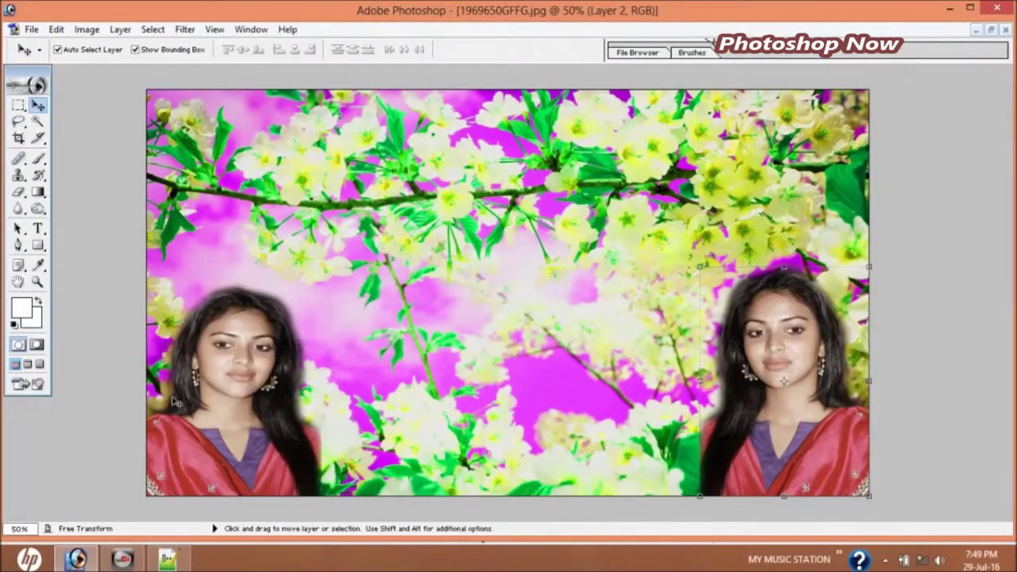
Step: Fine-tune the left portrait, making it slightly narrower and taller
click(227, 391)
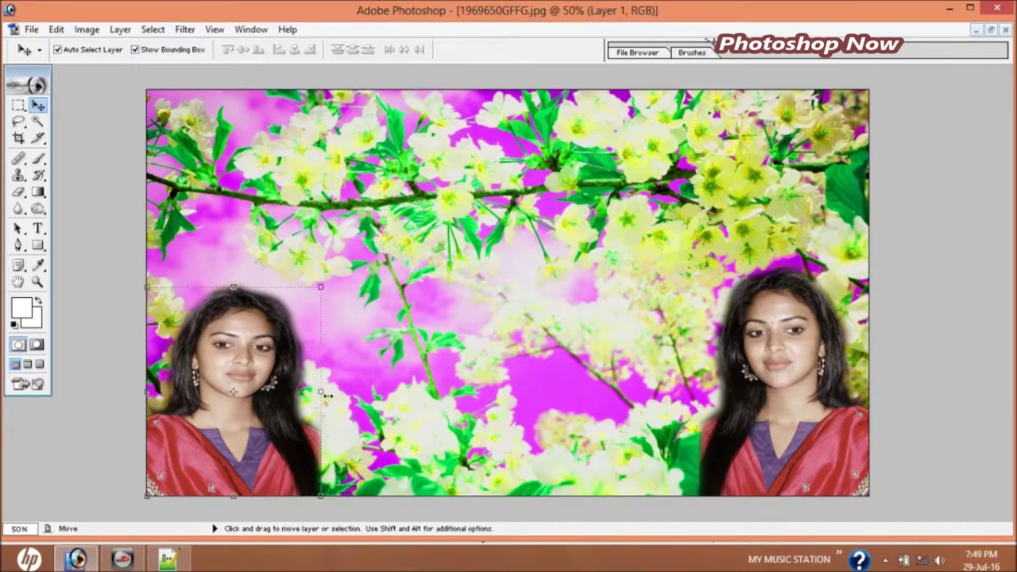
drag(327, 395, 312, 395)
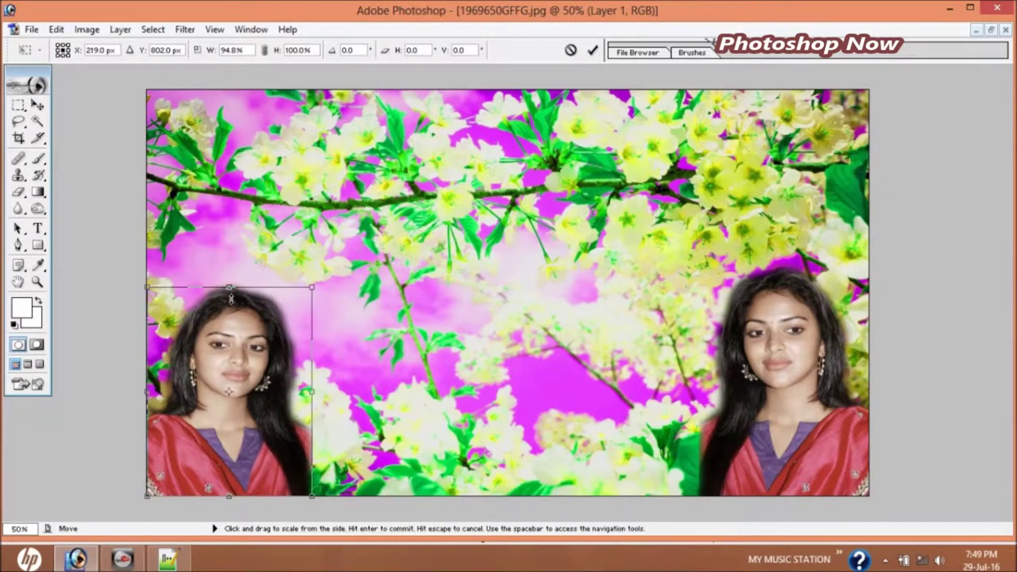
drag(230, 299, 230, 282)
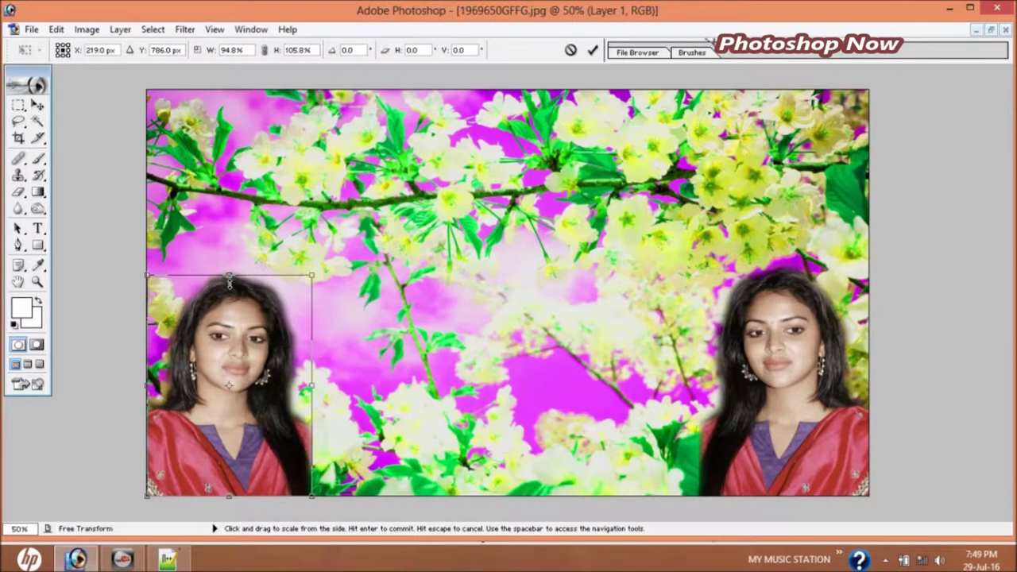
drag(228, 276, 229, 267)
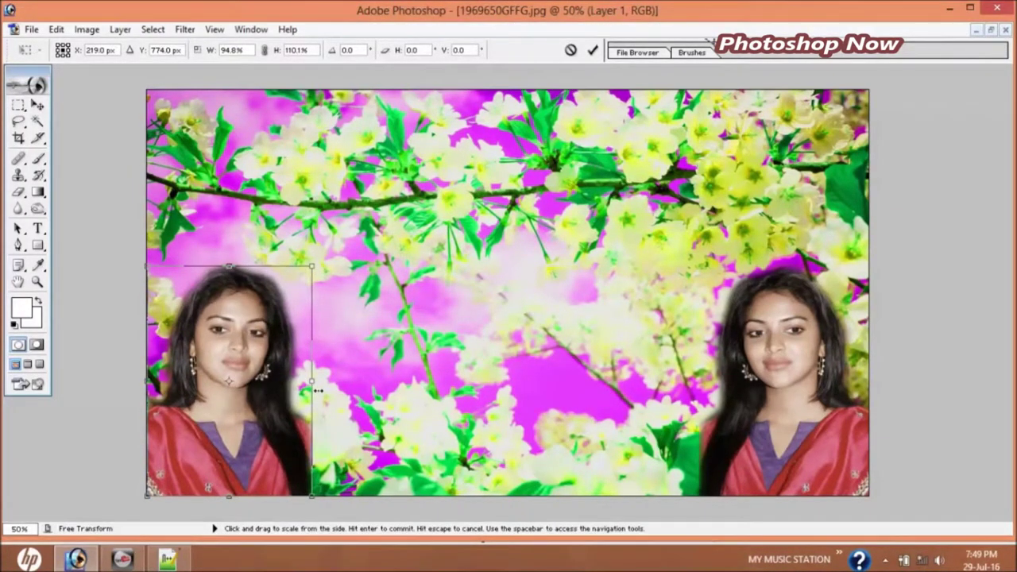
drag(318, 390, 322, 389)
key(Return)
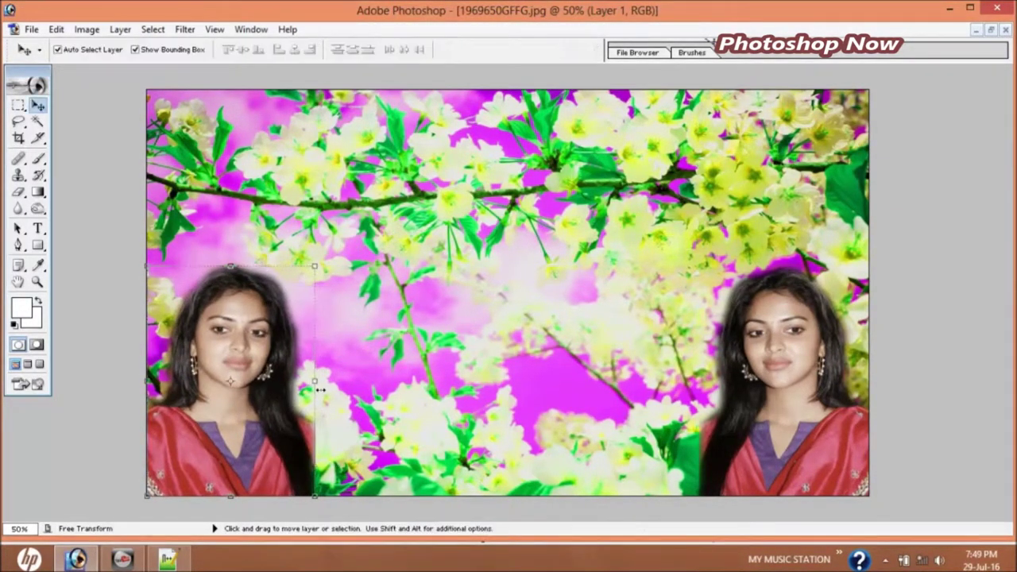
Step: Widen the right portrait slightly toward the left
click(399, 380)
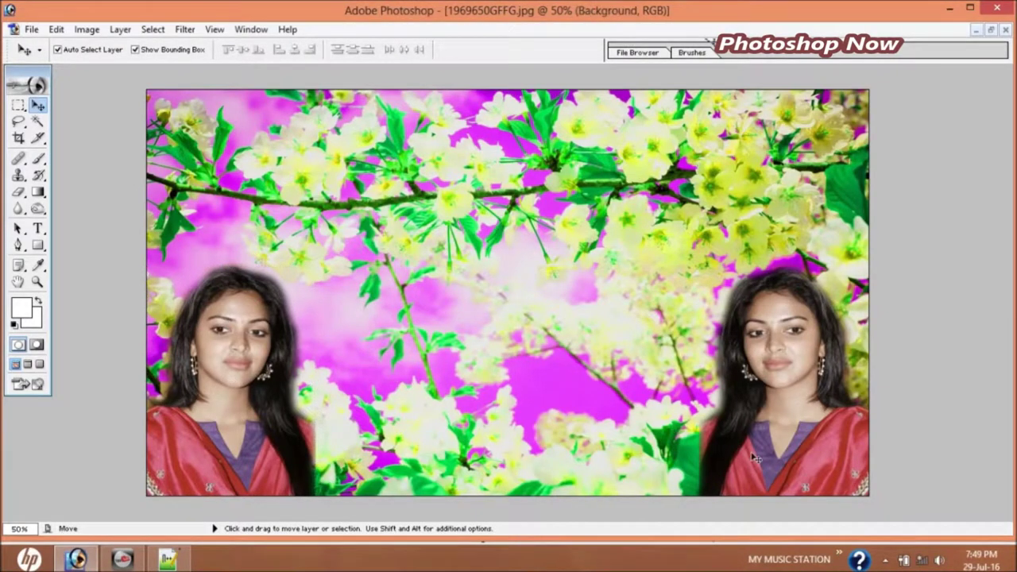
click(807, 423)
drag(699, 381, 690, 381)
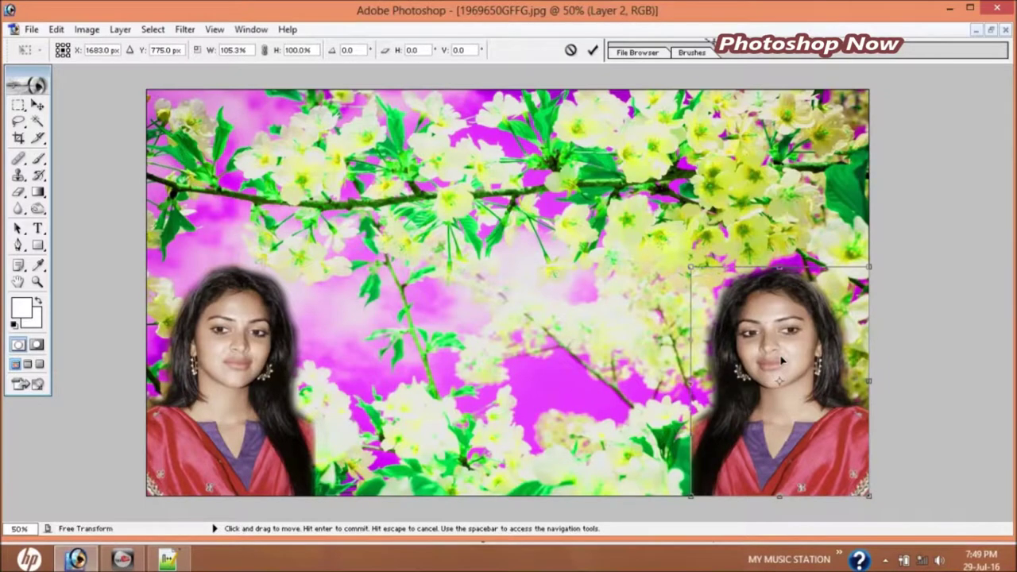
key(Return)
Step: Narrow the right portrait slightly and lower its top a touch
click(597, 364)
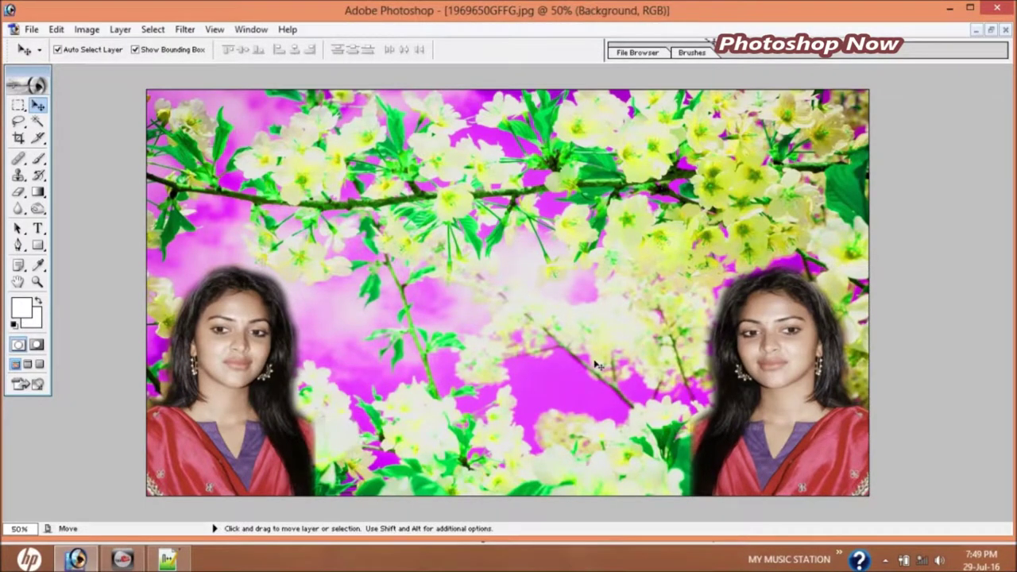
click(786, 372)
key(ctrl+t)
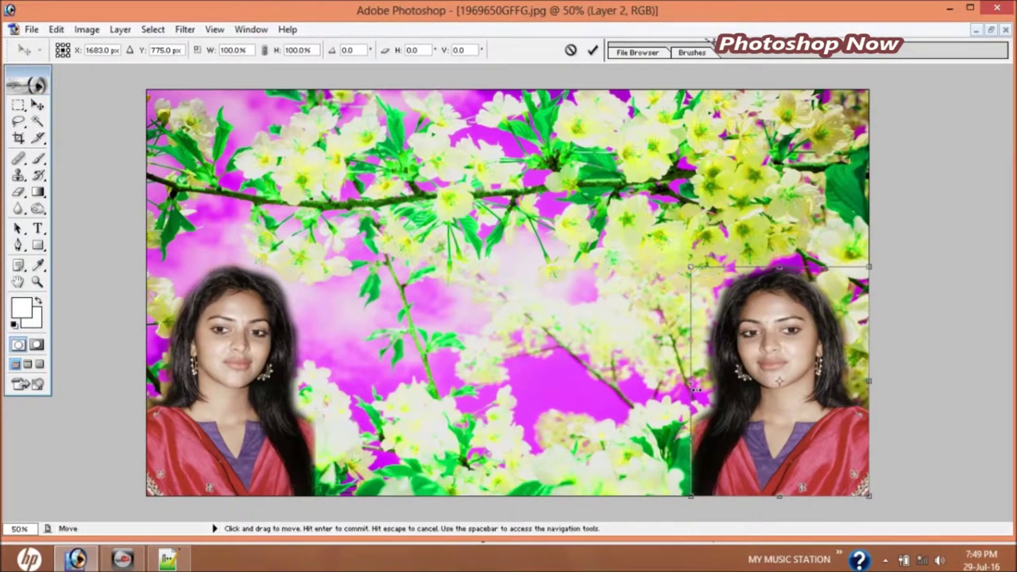
drag(691, 389, 697, 389)
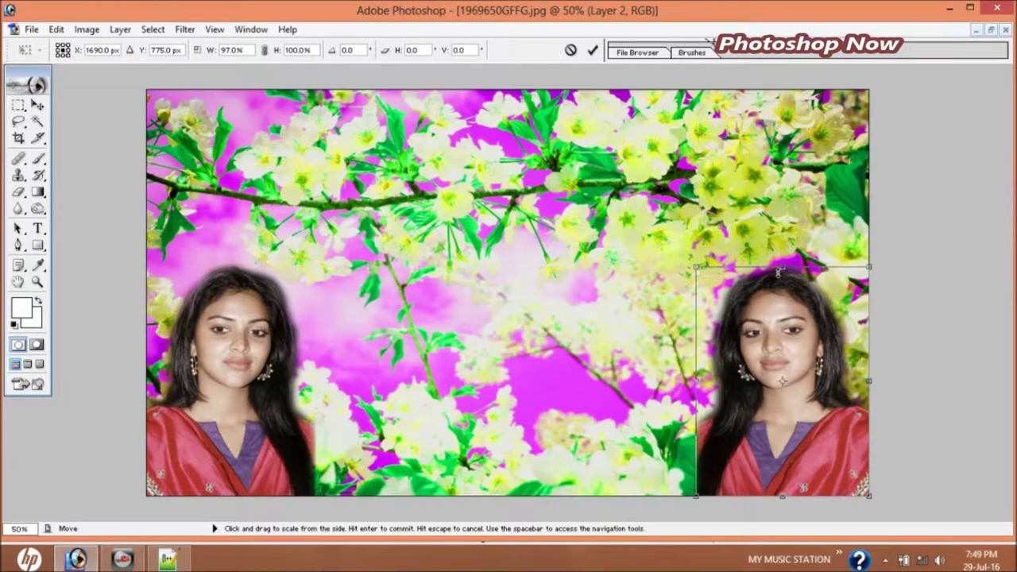
drag(779, 273, 778, 276)
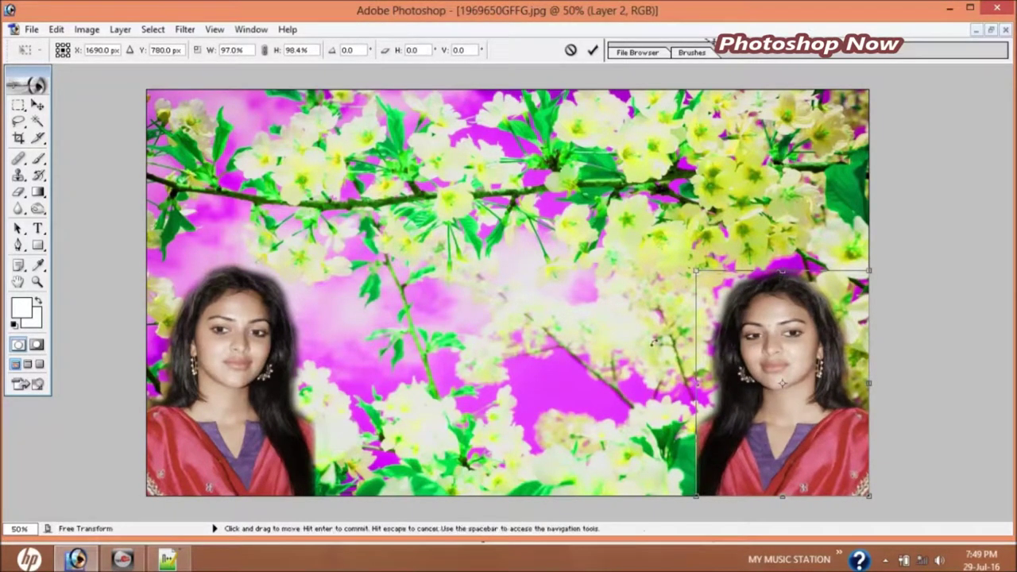
key(Return)
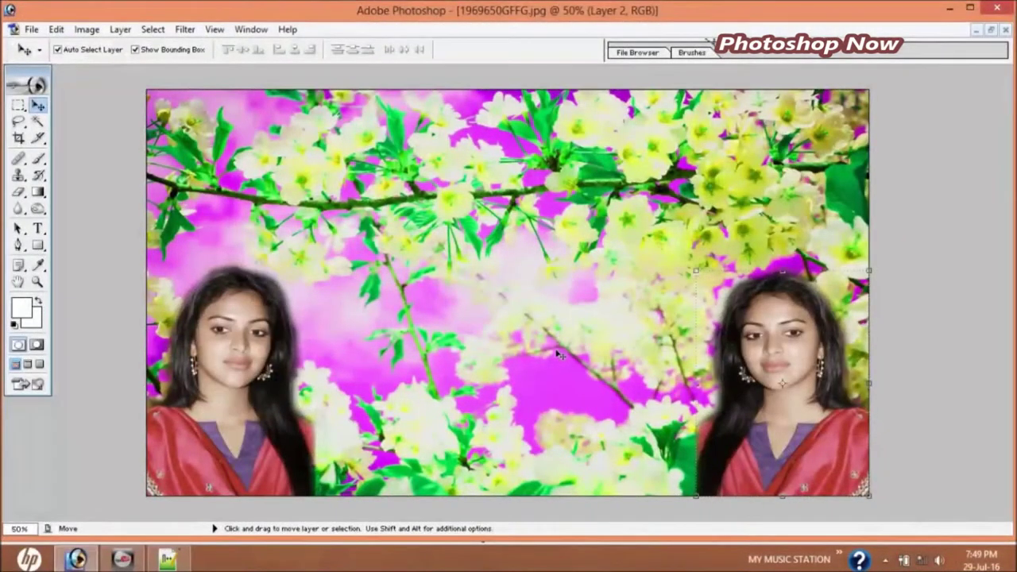
click(560, 354)
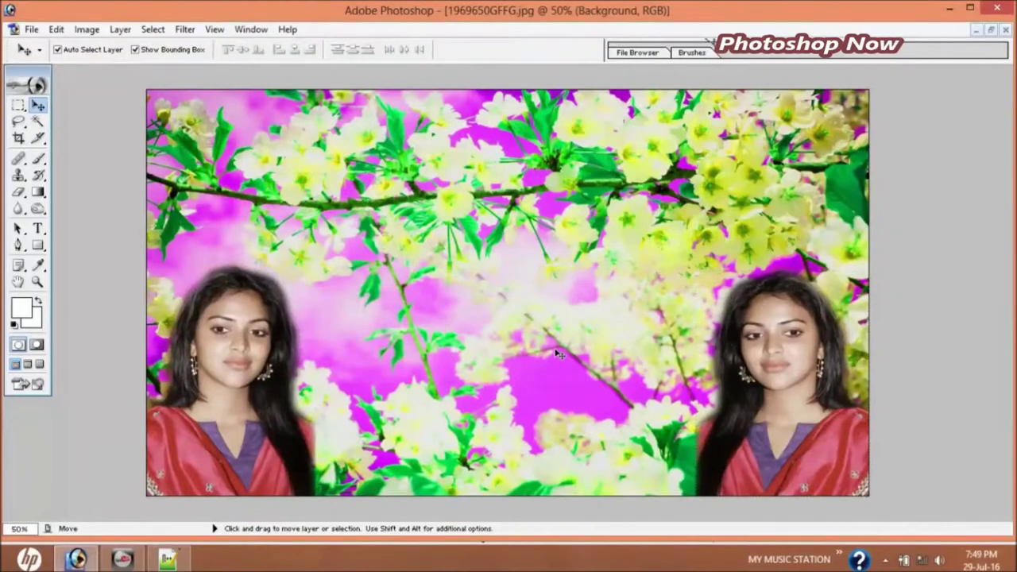
click(38, 192)
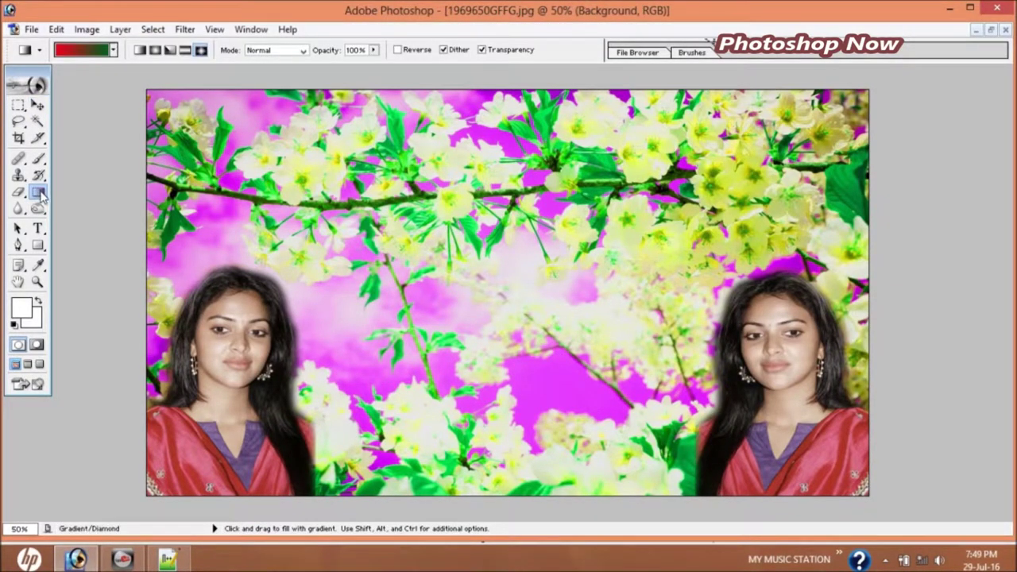
Step: Select the Gradient Tool and load the Red, Green gradient preset
right_click(38, 192)
click(54, 197)
right_click(54, 197)
click(82, 194)
click(105, 51)
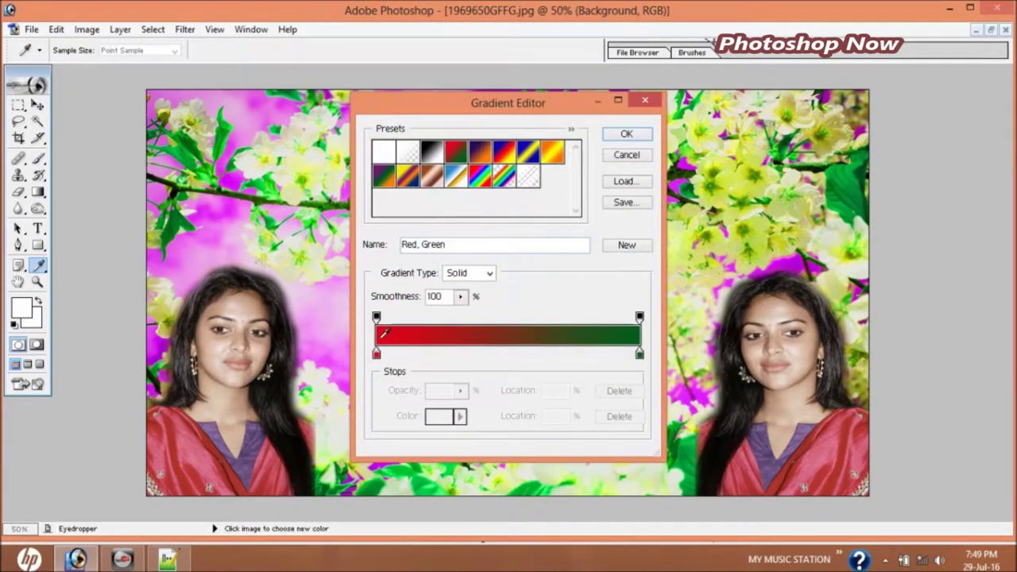
double_click(465, 150)
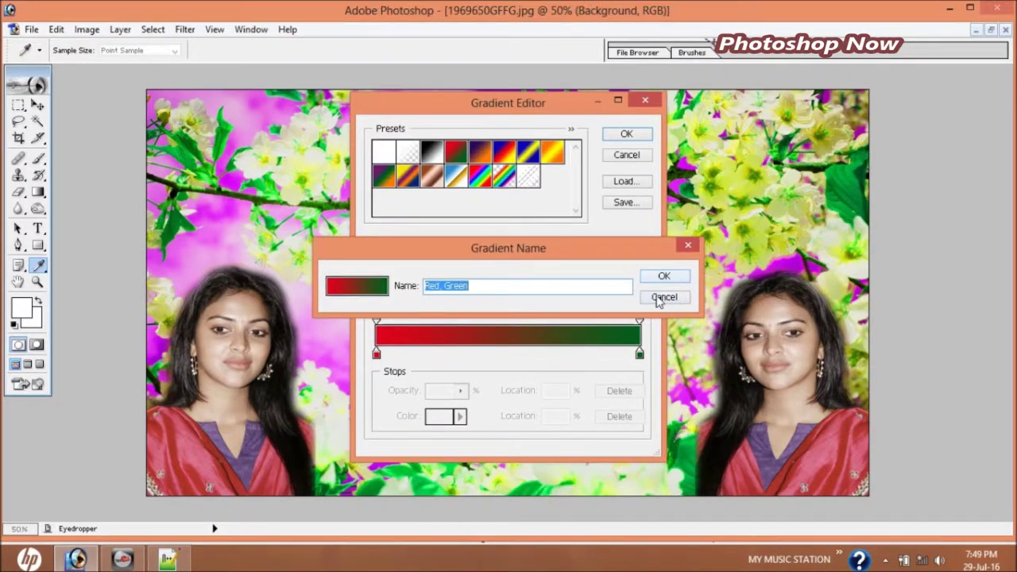
click(664, 296)
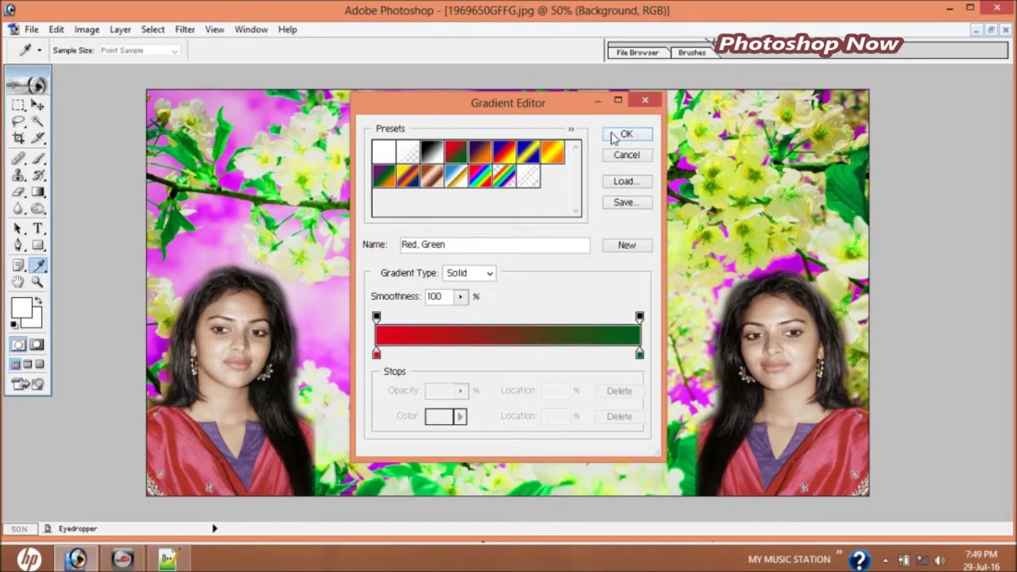
click(613, 133)
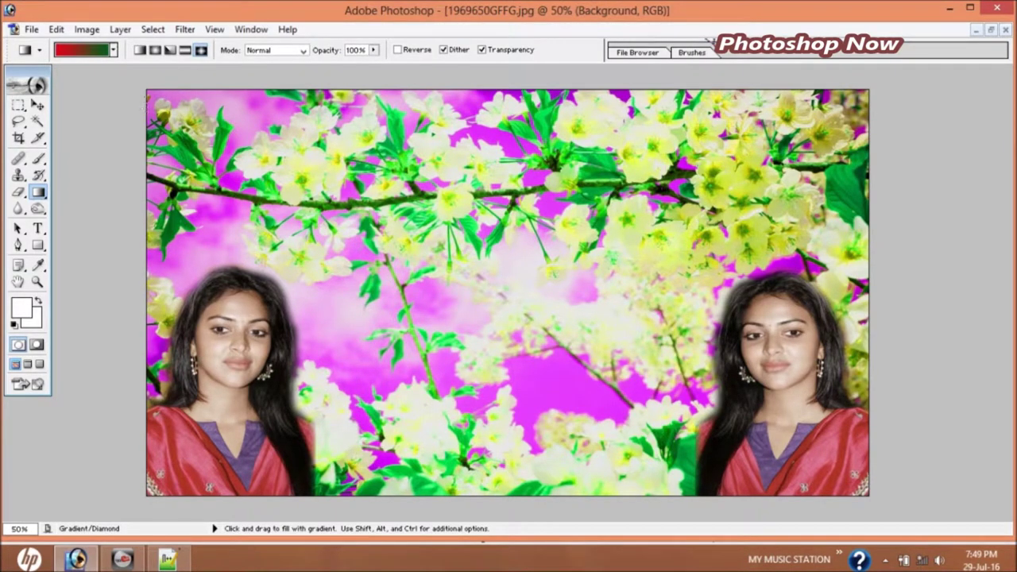
Step: Refill the background with a diamond Red, Green gradient until green sits left and red right
drag(151, 97, 883, 502)
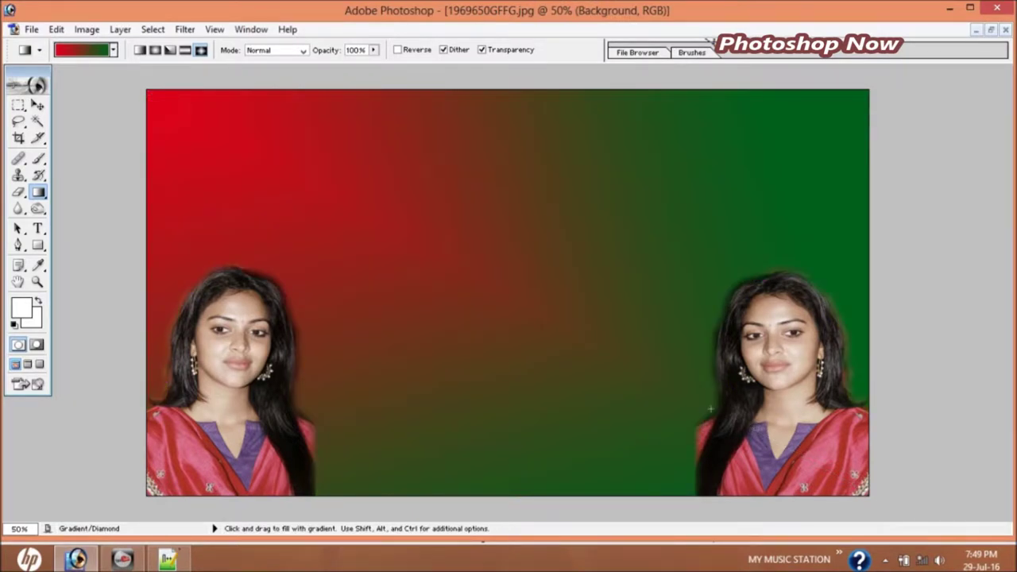
drag(661, 98, 178, 499)
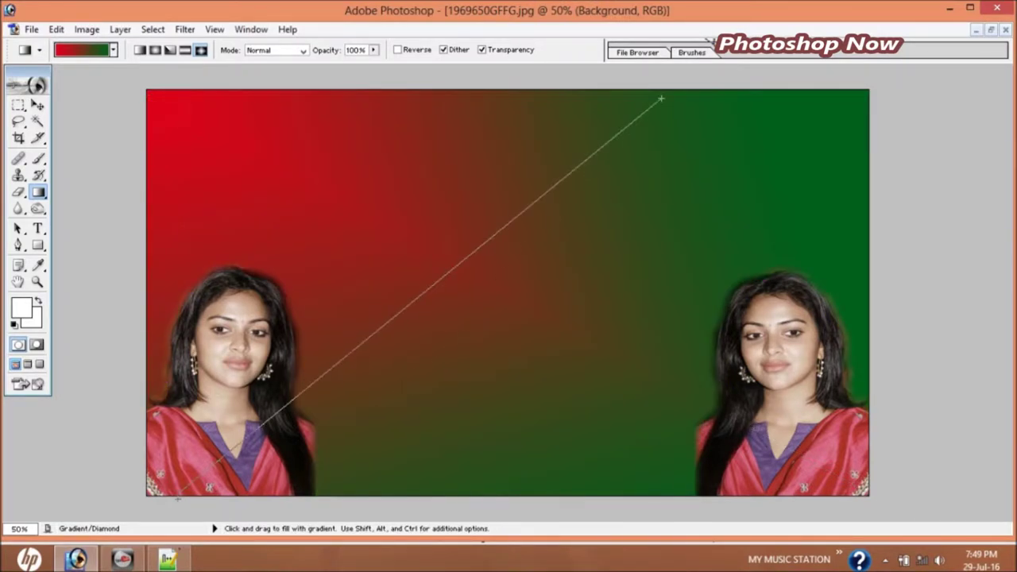
drag(387, 113, 423, 414)
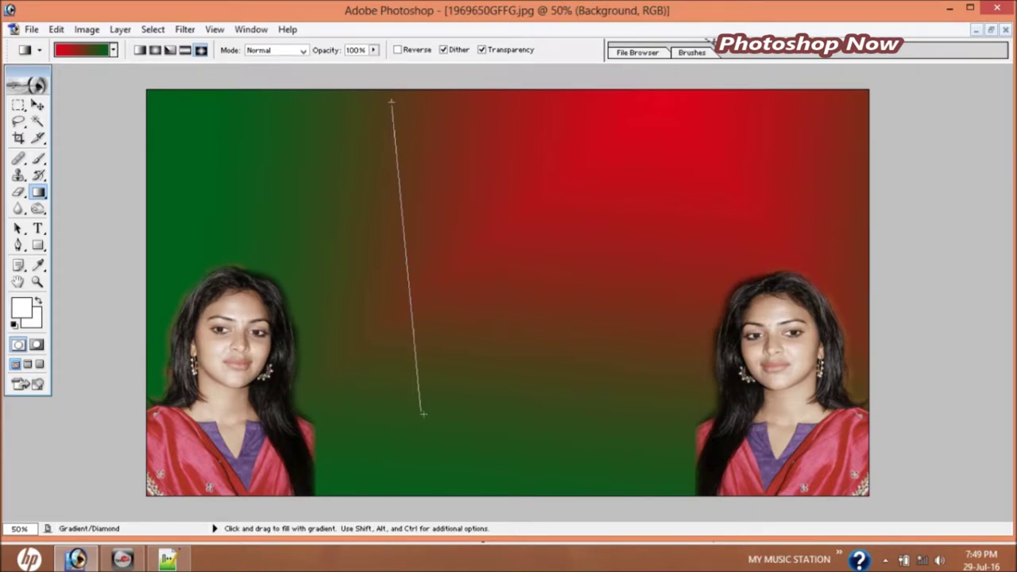
drag(586, 319, 197, 225)
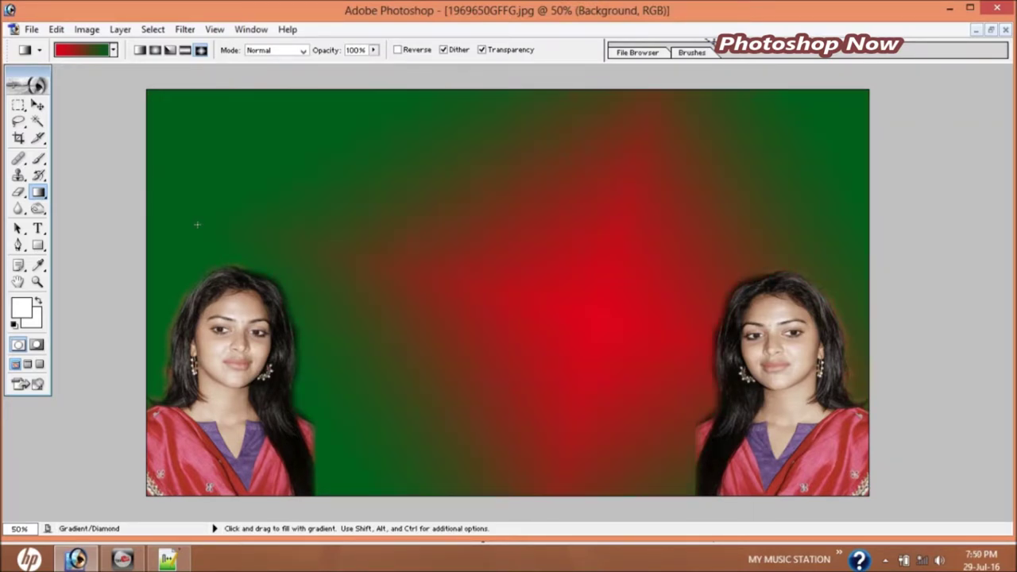
drag(800, 132, 164, 380)
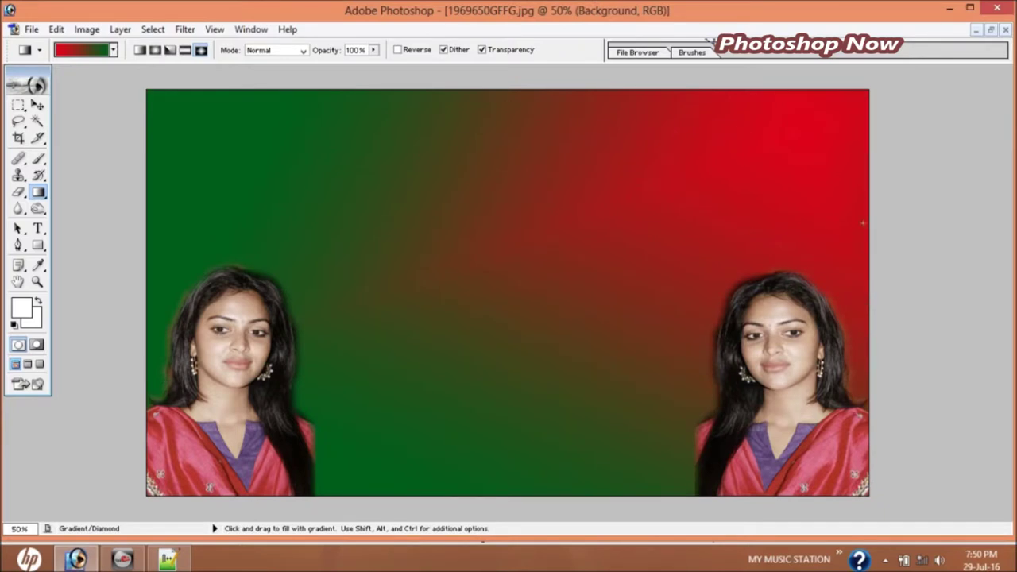
drag(867, 277, 224, 442)
Step: Save a JPEG copy to the Desktop with 'fff' added to the name, at Maximum quality
click(32, 30)
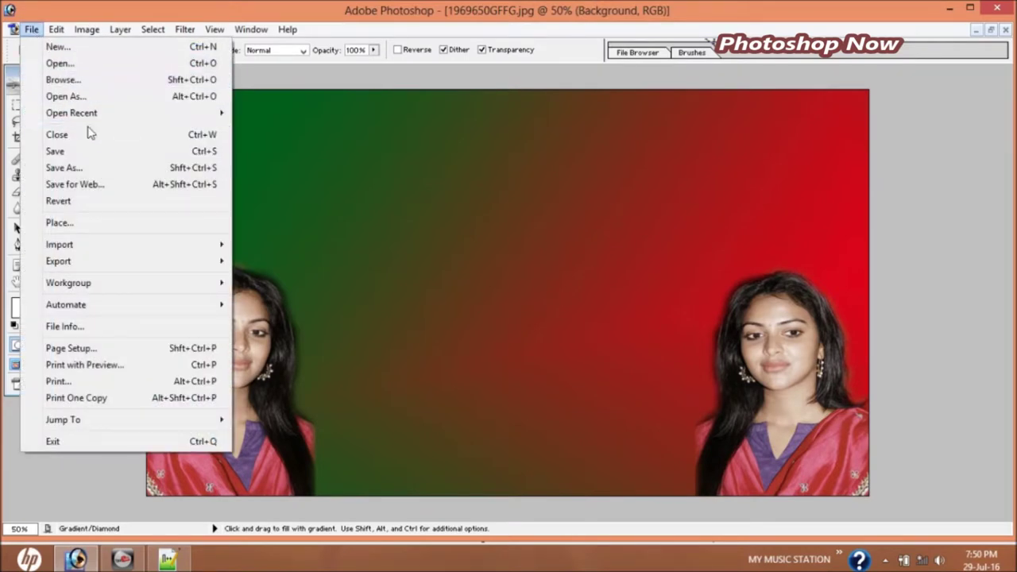
click(88, 167)
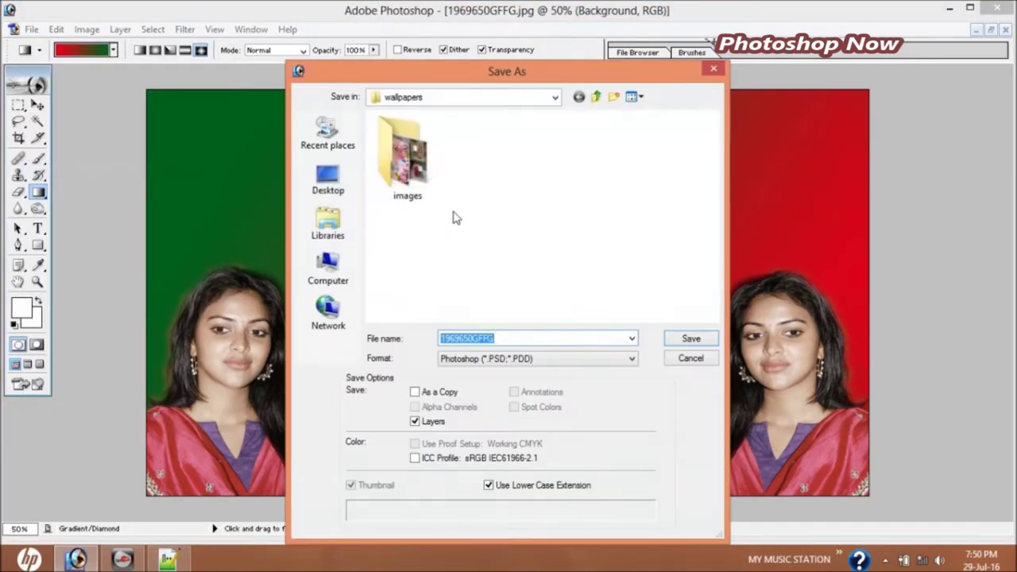
click(341, 166)
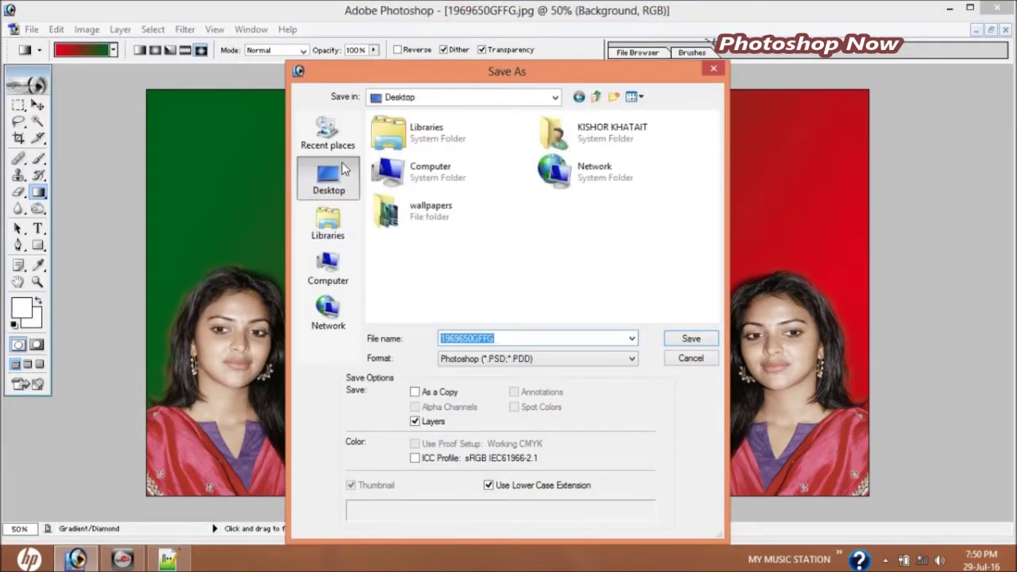
click(494, 359)
click(493, 434)
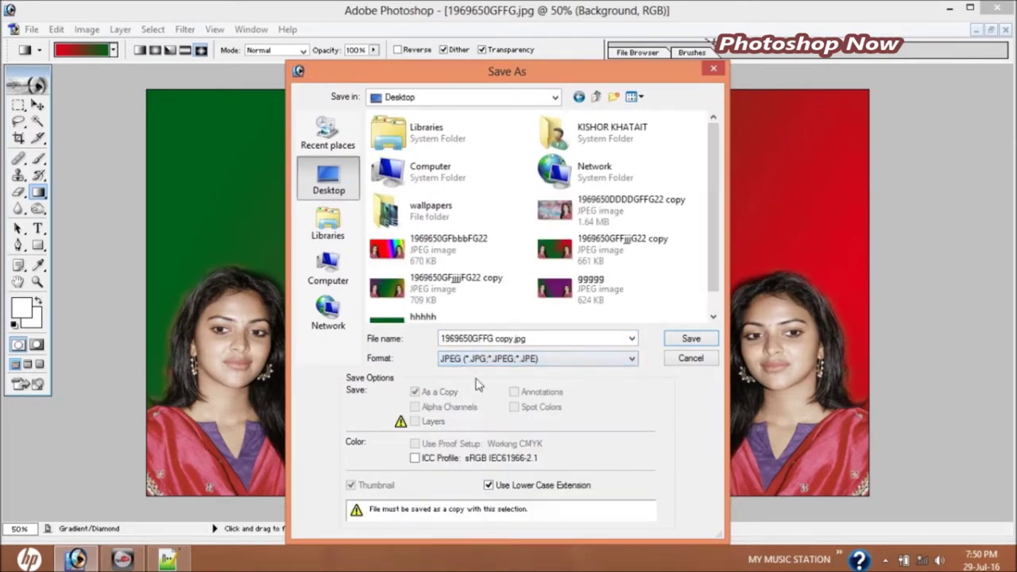
click(470, 338)
text(fff)
key(Return)
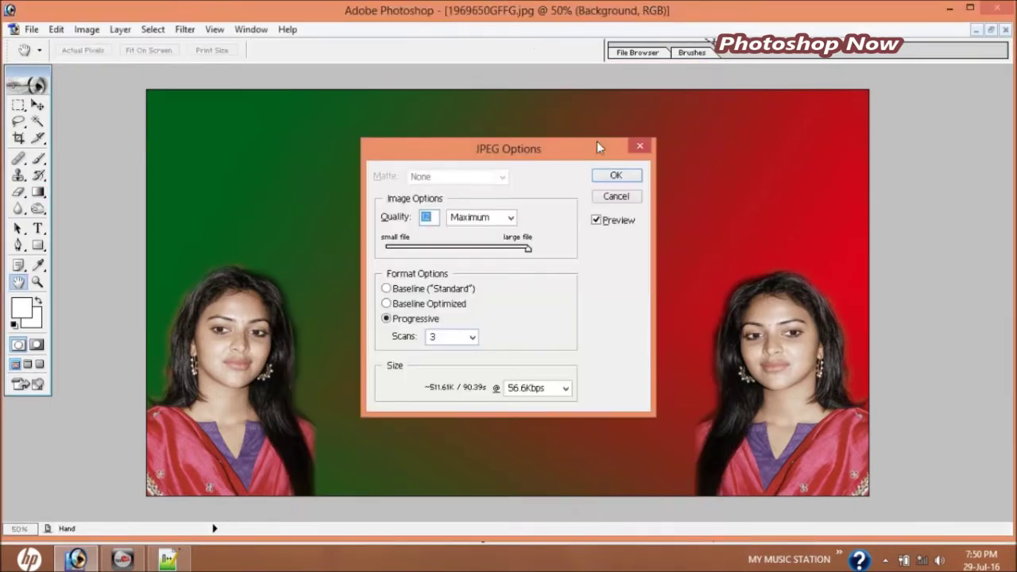
click(608, 175)
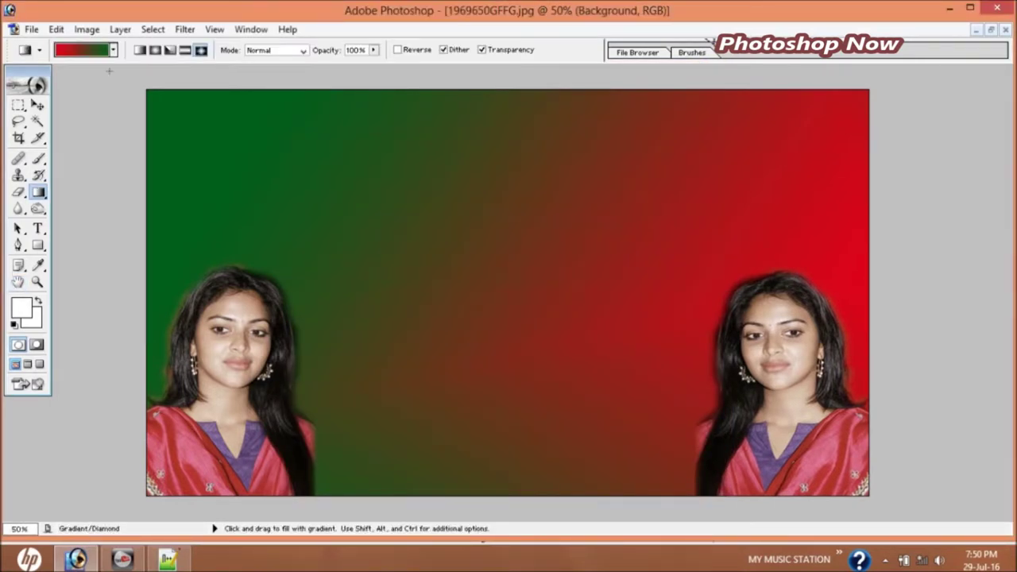
Step: Switch the gradient to Radial with the Chrome preset
click(157, 53)
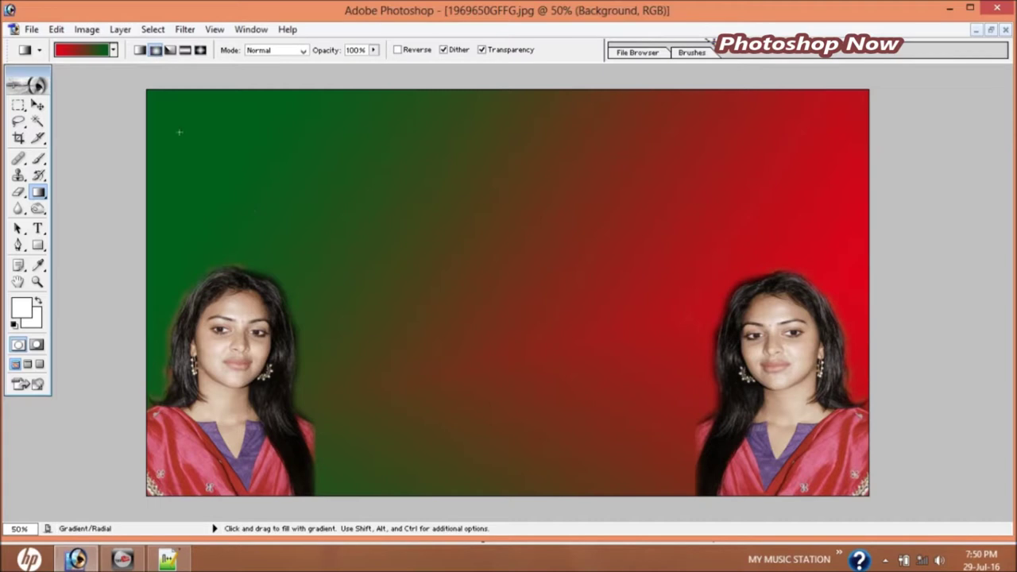
click(89, 50)
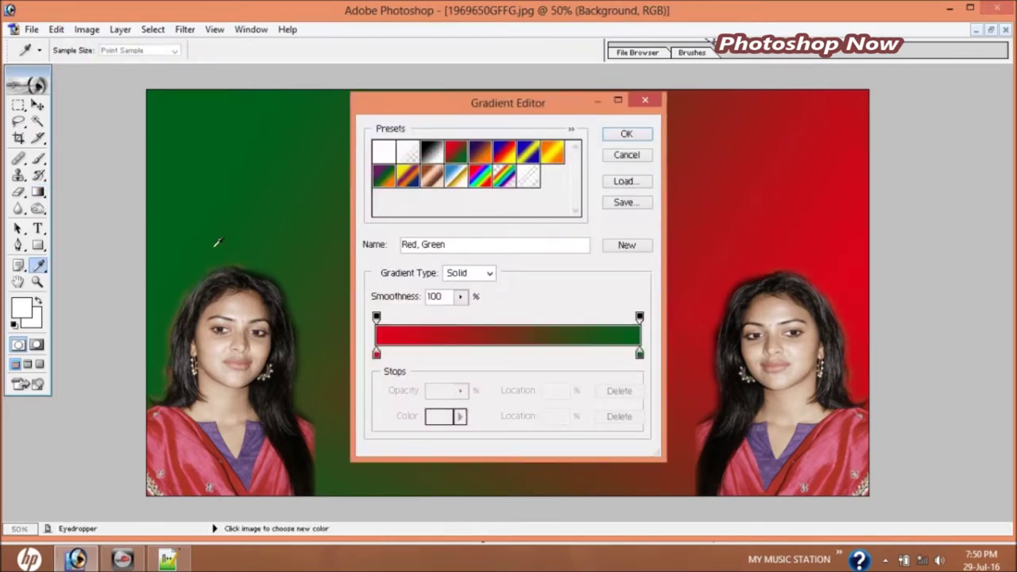
click(464, 176)
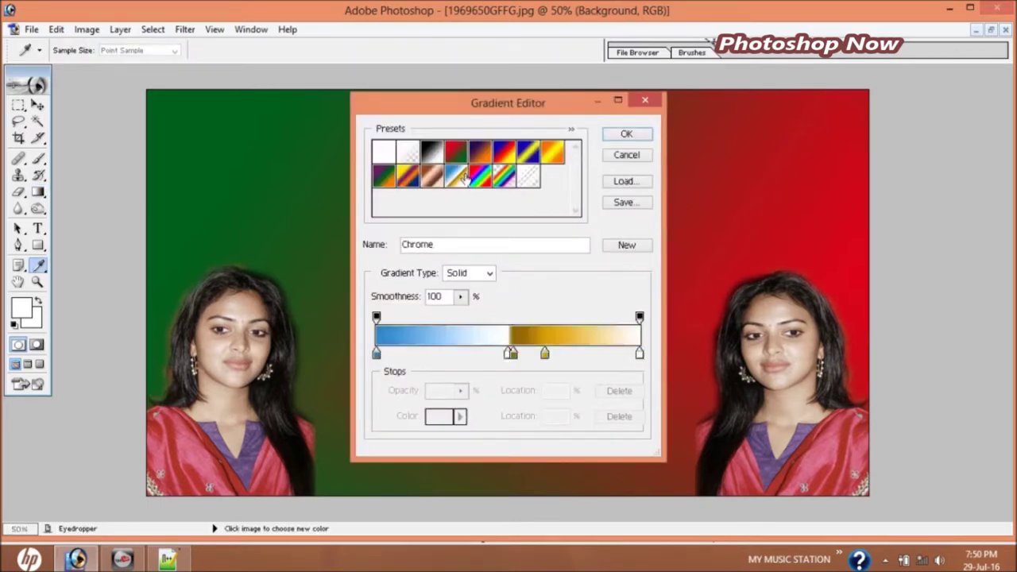
click(625, 135)
Step: Try radial Chrome fills centred at various points across the canvas
drag(231, 139, 735, 457)
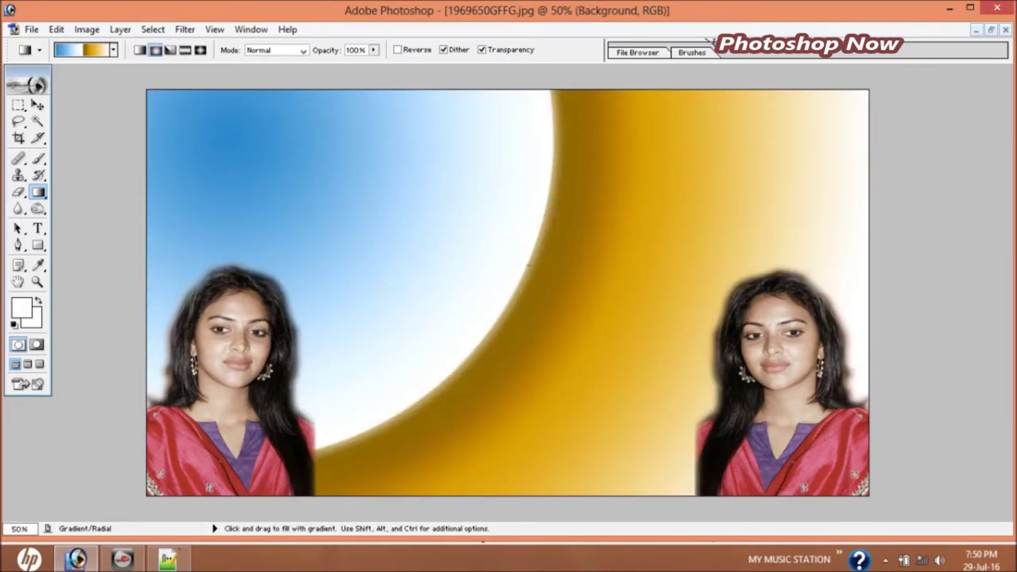
drag(695, 216, 294, 385)
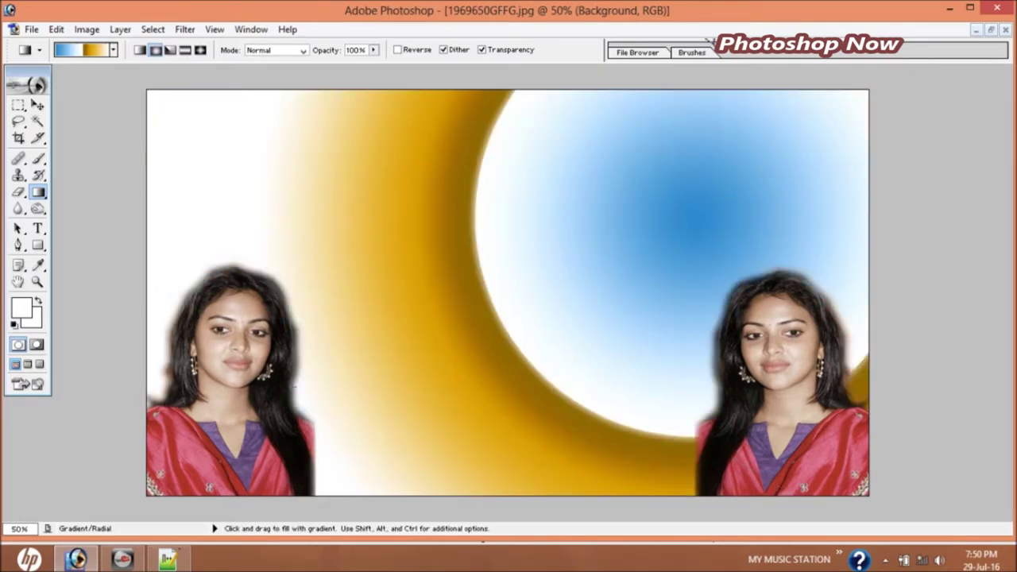
drag(612, 417, 157, 341)
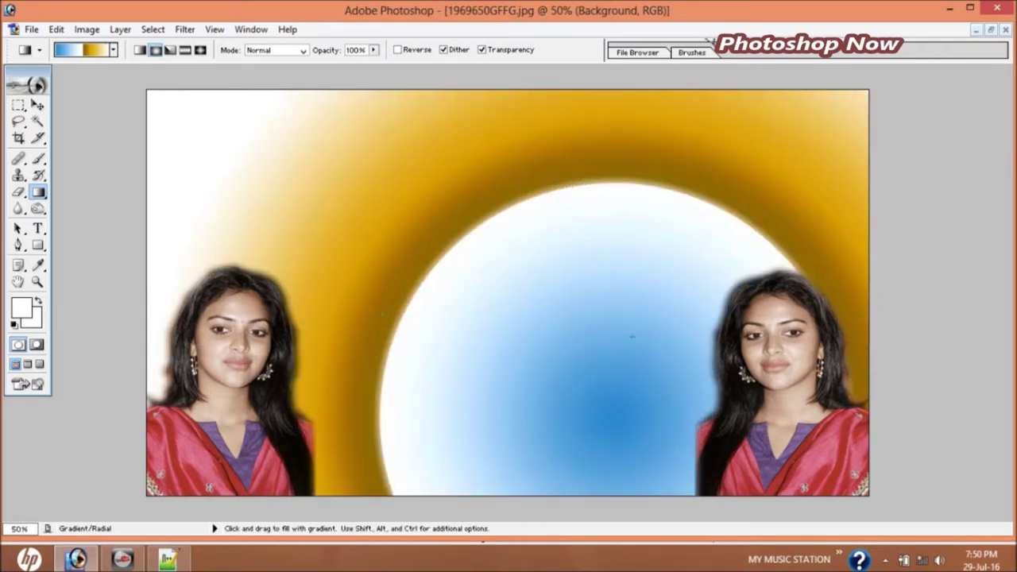
drag(620, 332, 802, 409)
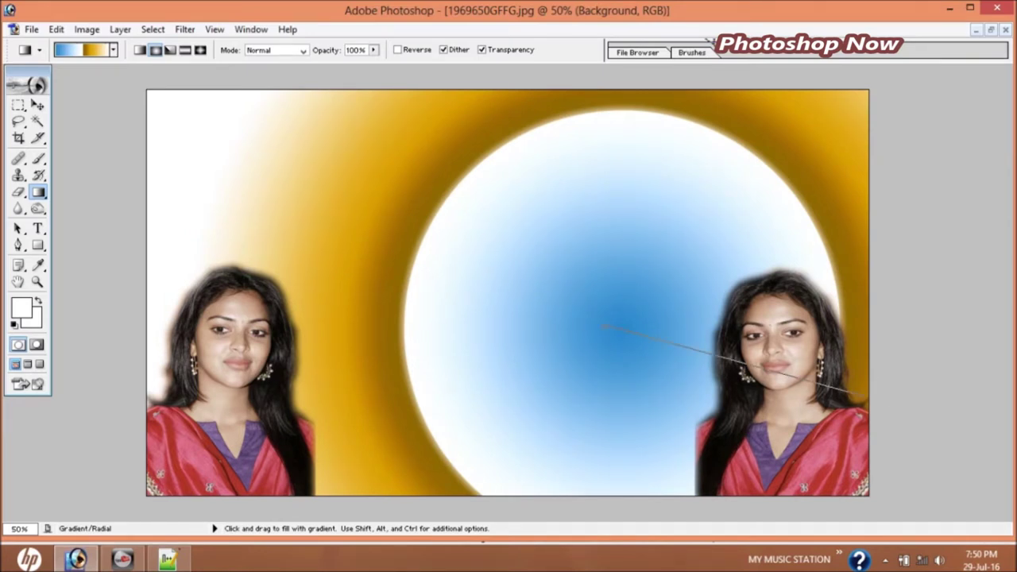
drag(746, 381, 381, 272)
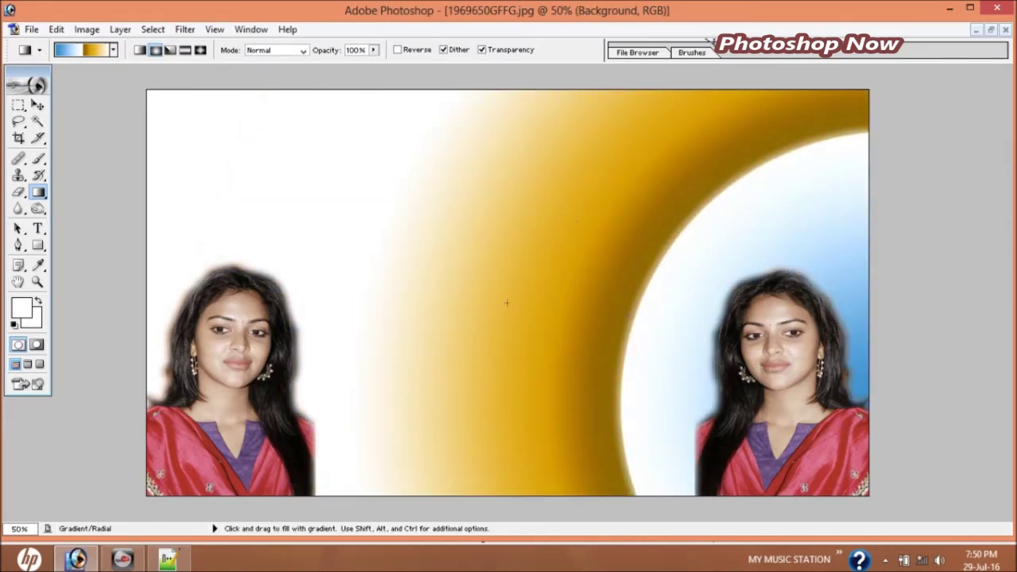
drag(626, 309, 236, 215)
drag(557, 251, 1002, 516)
drag(334, 305, 583, 394)
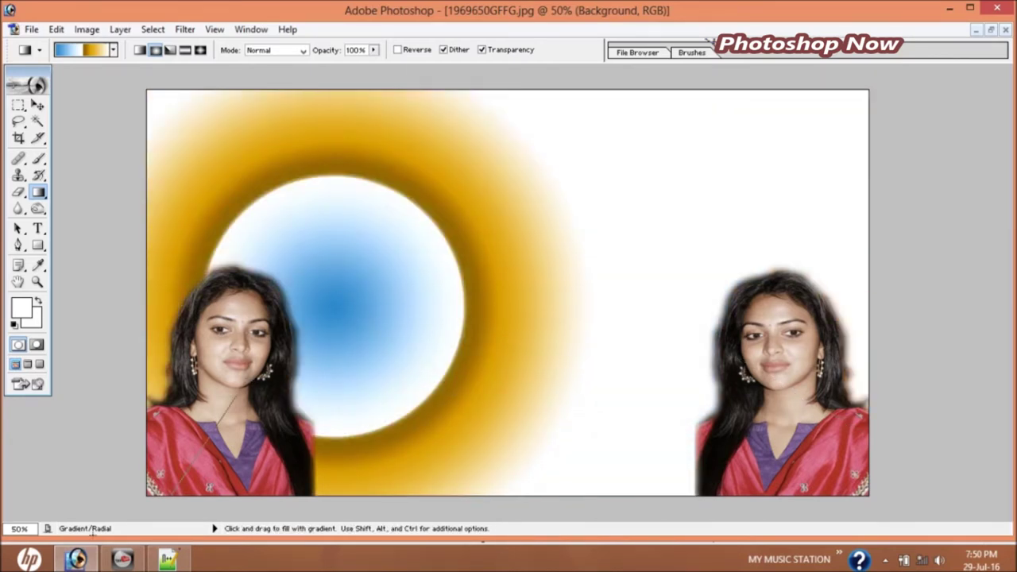
drag(238, 377, 48, 373)
drag(189, 250, 231, 142)
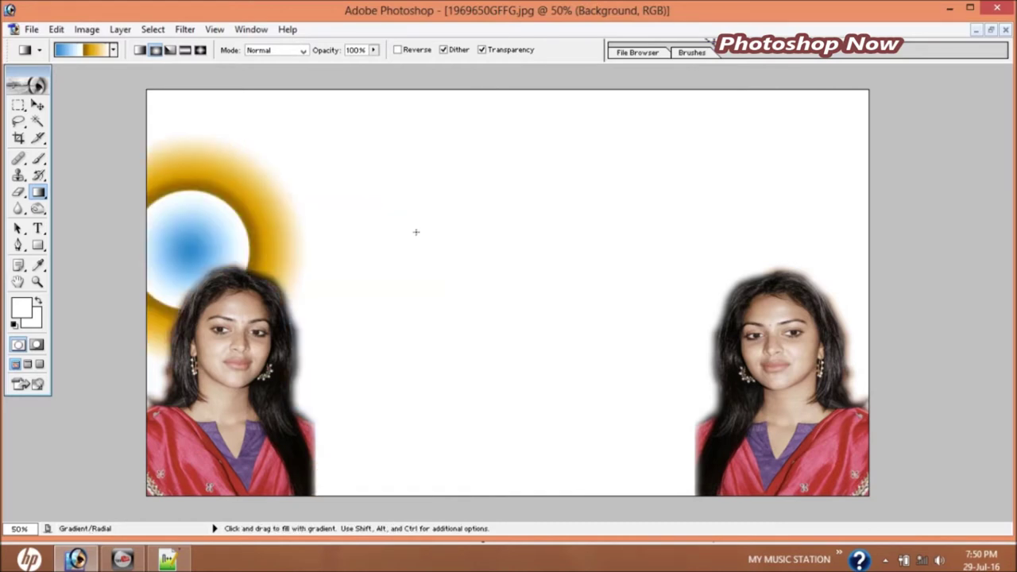
drag(468, 257, 722, 427)
Step: Keep redrawing the radial gradient, finishing with a drag from the top-left corner
mouse_move(572, 289)
mouse_down()
mouse_move(866, 389)
mouse_move(981, 411)
mouse_up()
mouse_move(704, 347)
mouse_down()
mouse_move(777, 420)
mouse_move(556, 301)
mouse_up()
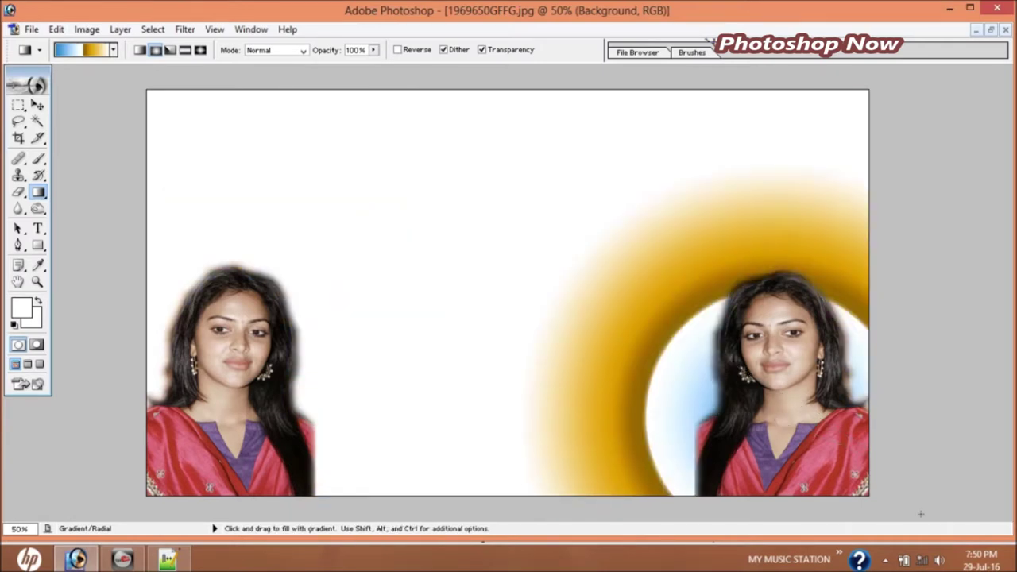
drag(692, 352, 585, 233)
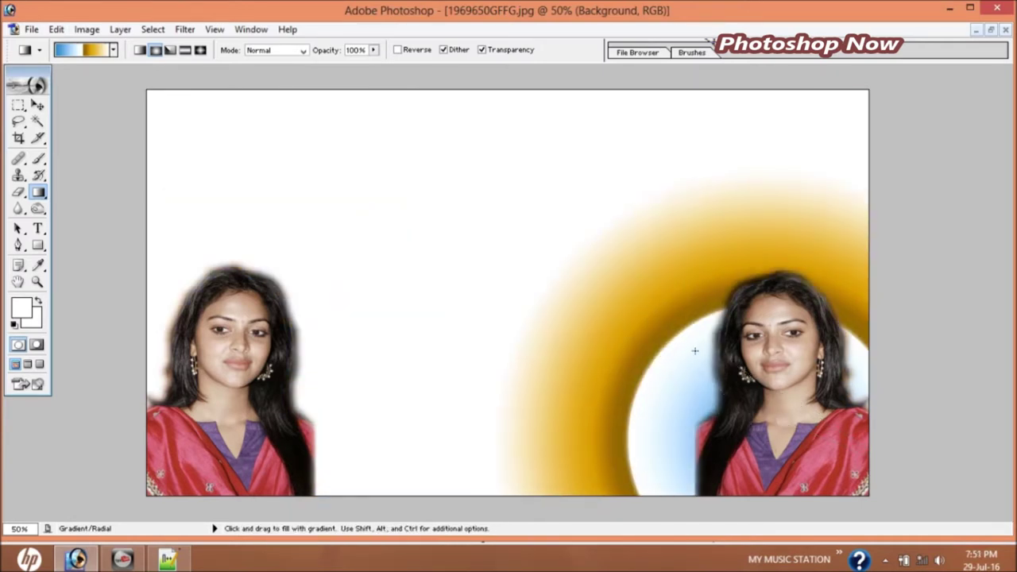
drag(692, 352, 685, 165)
drag(397, 254, 714, 350)
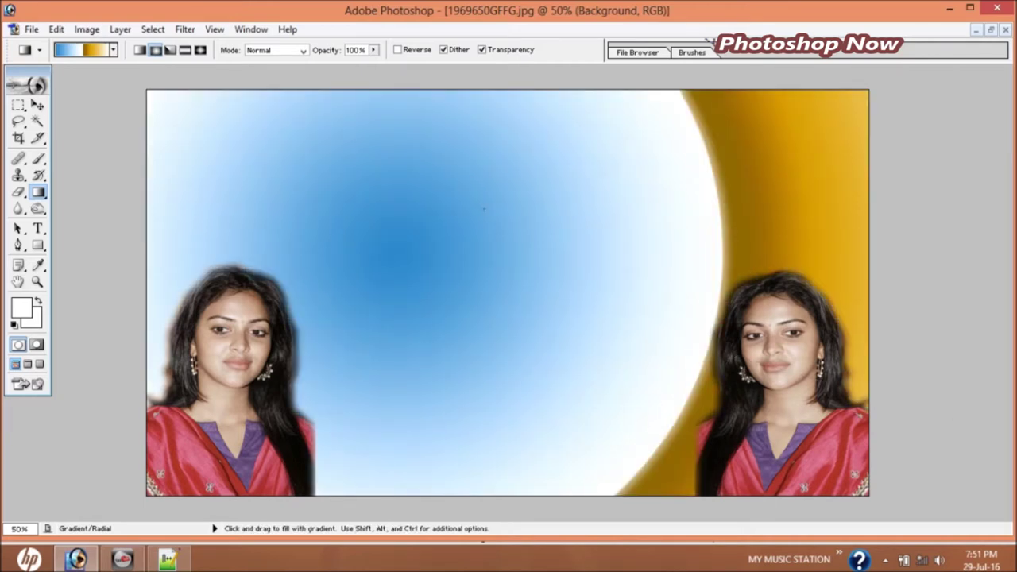
drag(505, 328, 81, 222)
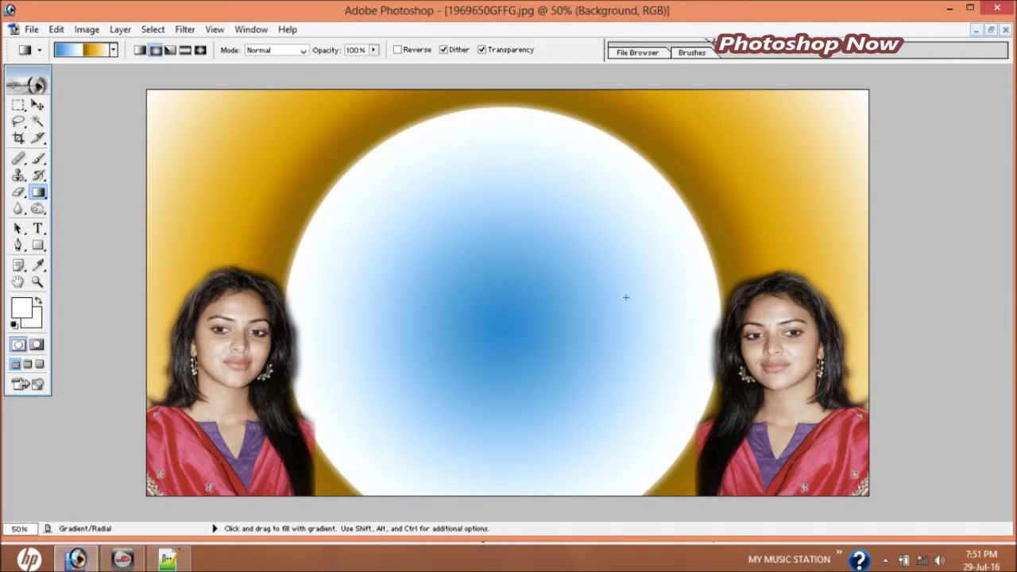
drag(534, 217, 715, 352)
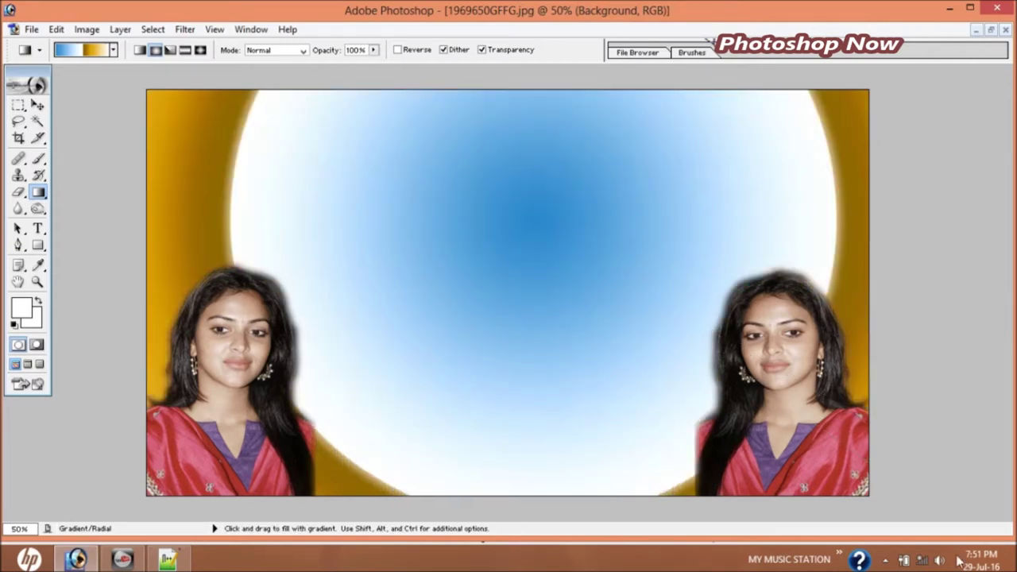
drag(625, 290, 731, 357)
drag(650, 311, 763, 358)
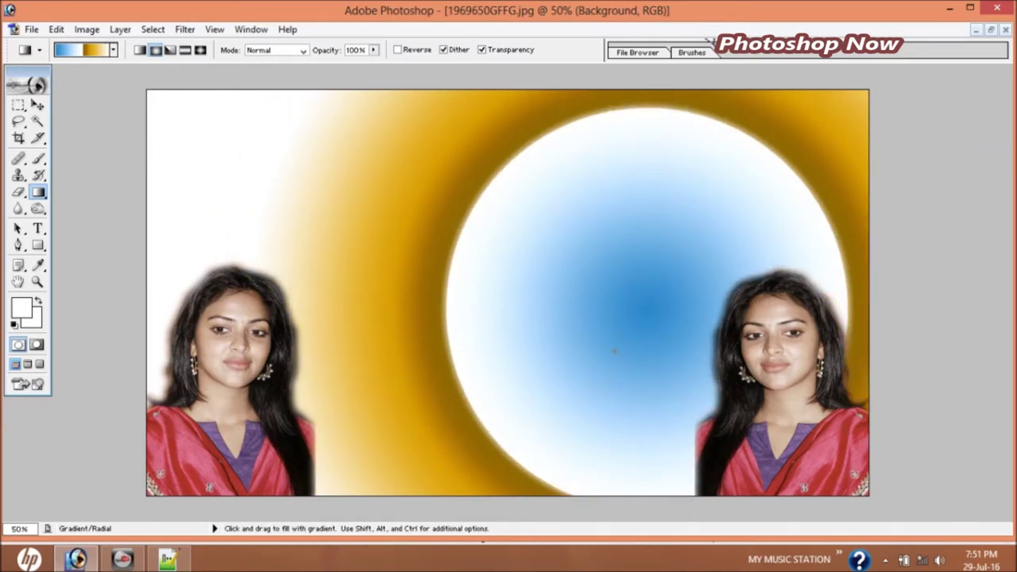
drag(613, 350, 749, 408)
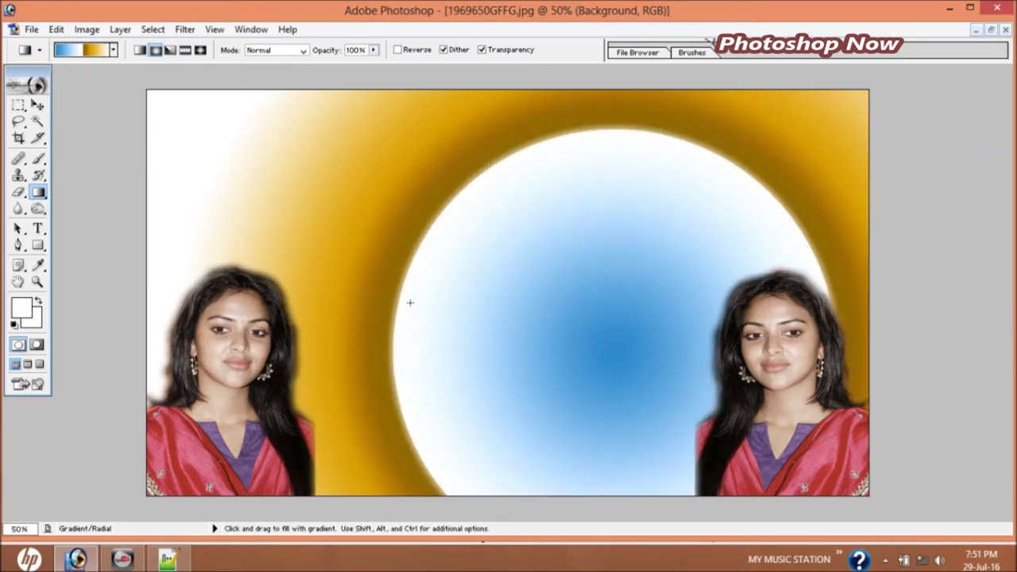
drag(315, 303, 628, 386)
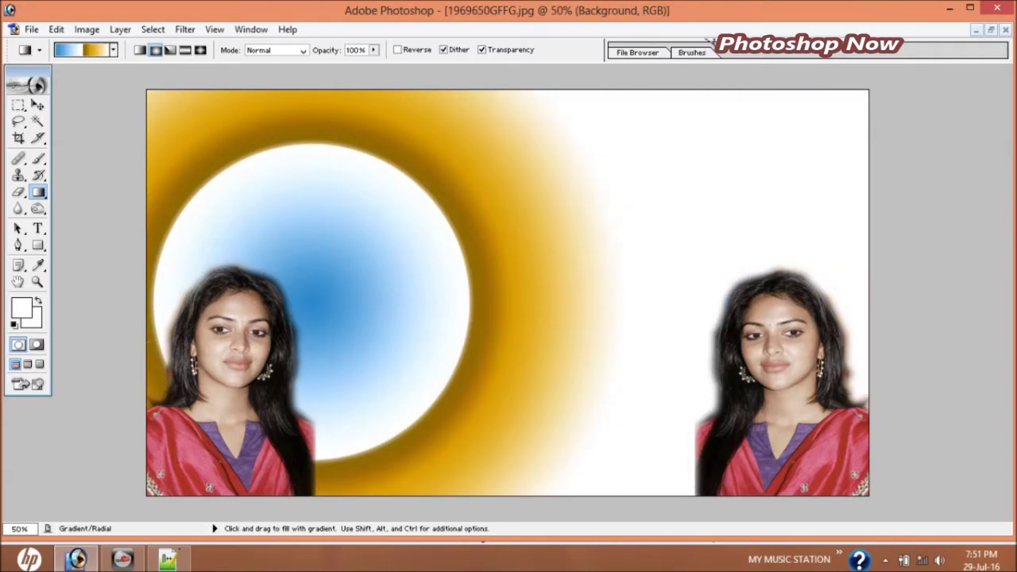
drag(159, 94, 933, 554)
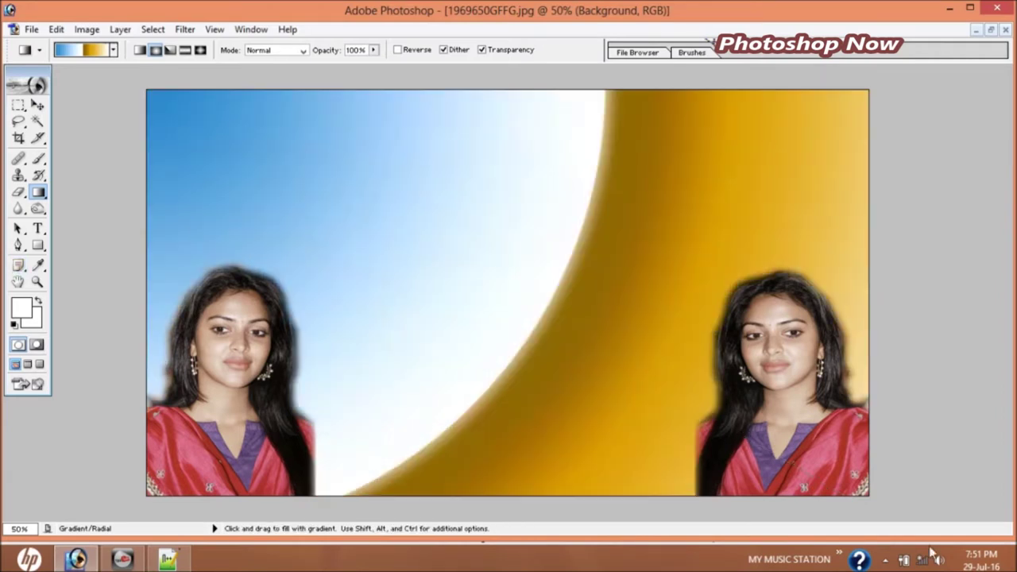
click(32, 29)
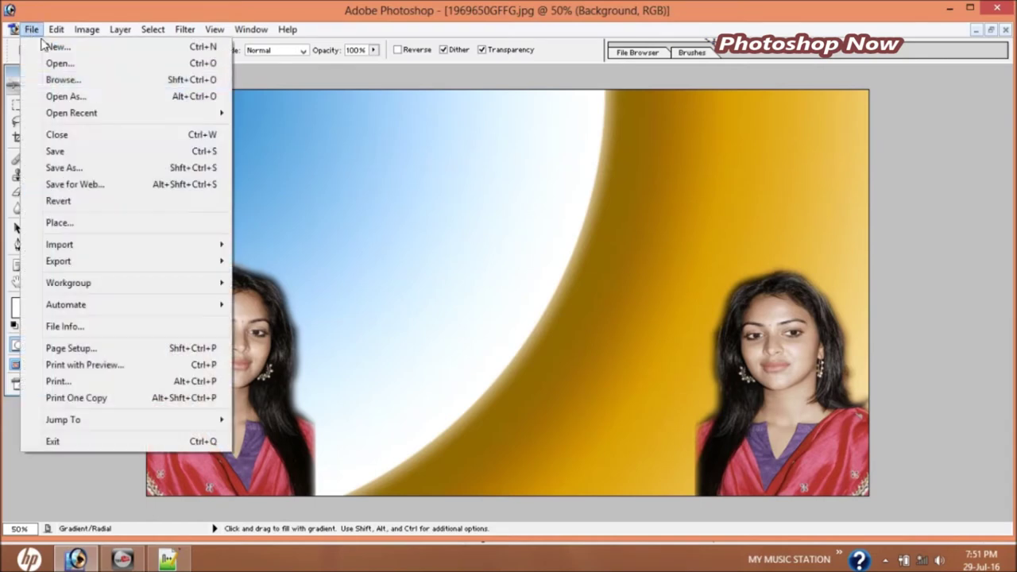
Step: Save the radial-gradient composition as a JPEG copy on the Desktop under an edited name
click(109, 169)
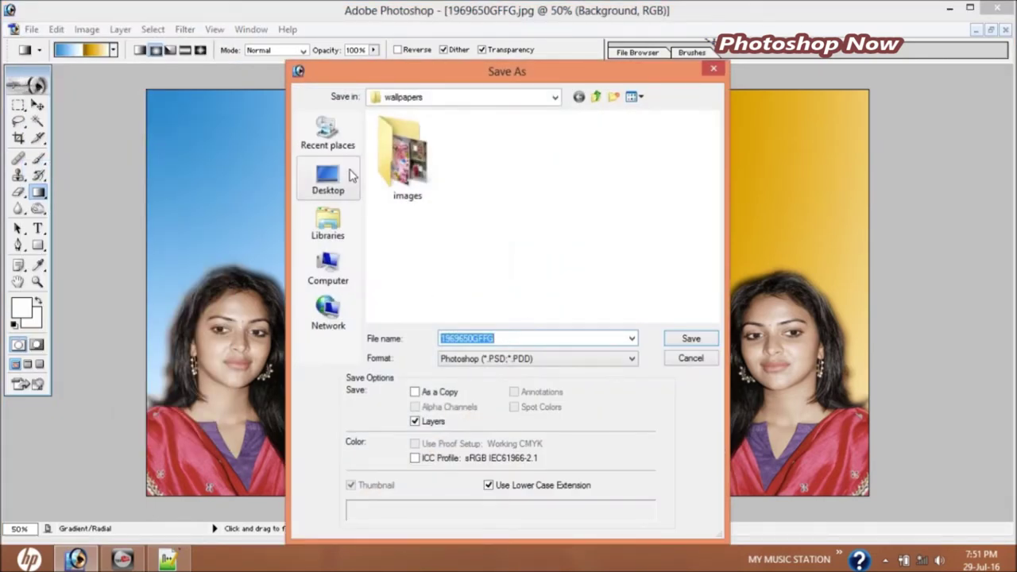
click(350, 175)
click(527, 358)
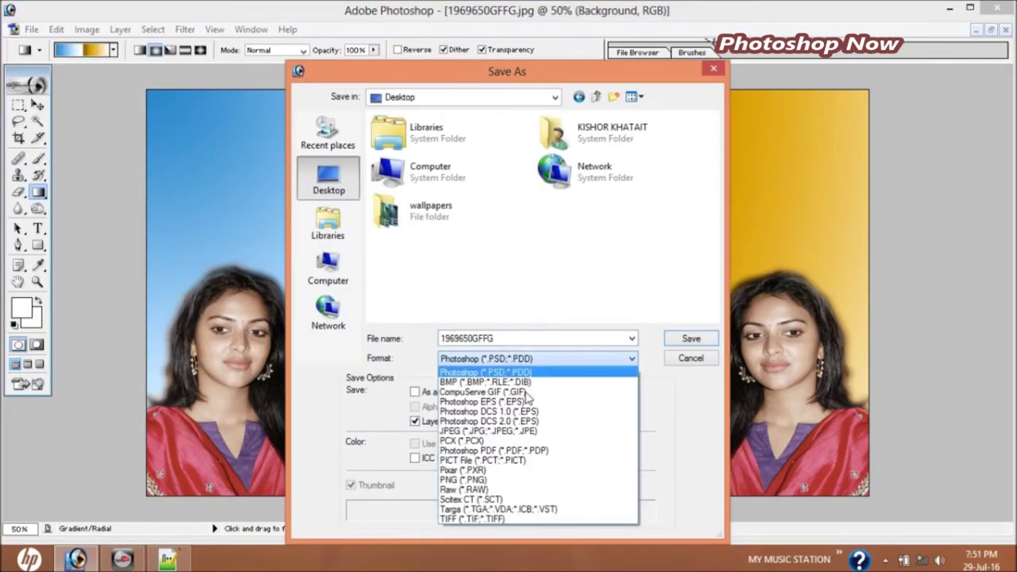
click(505, 431)
double_click(480, 340)
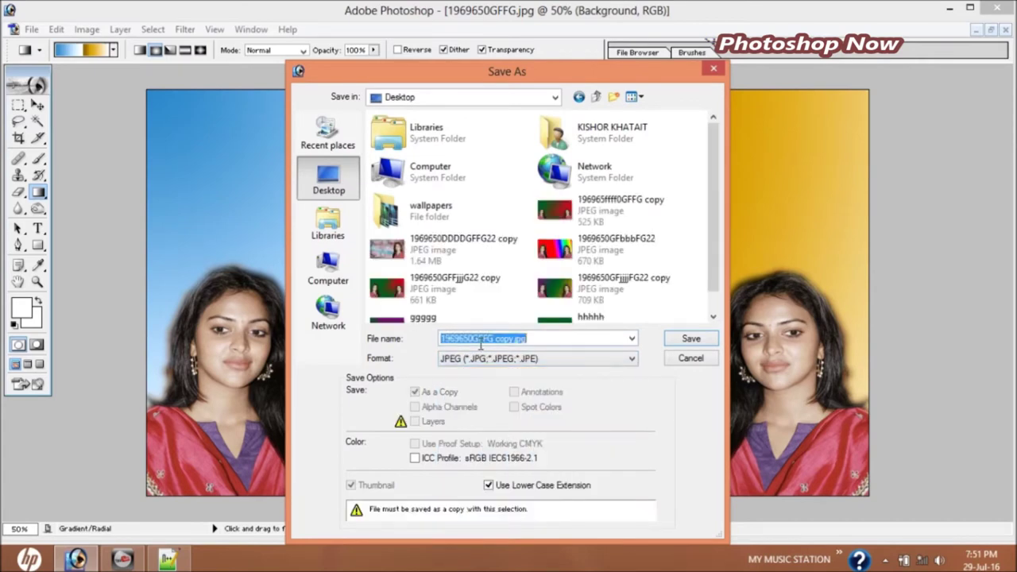
key(BackSpace)
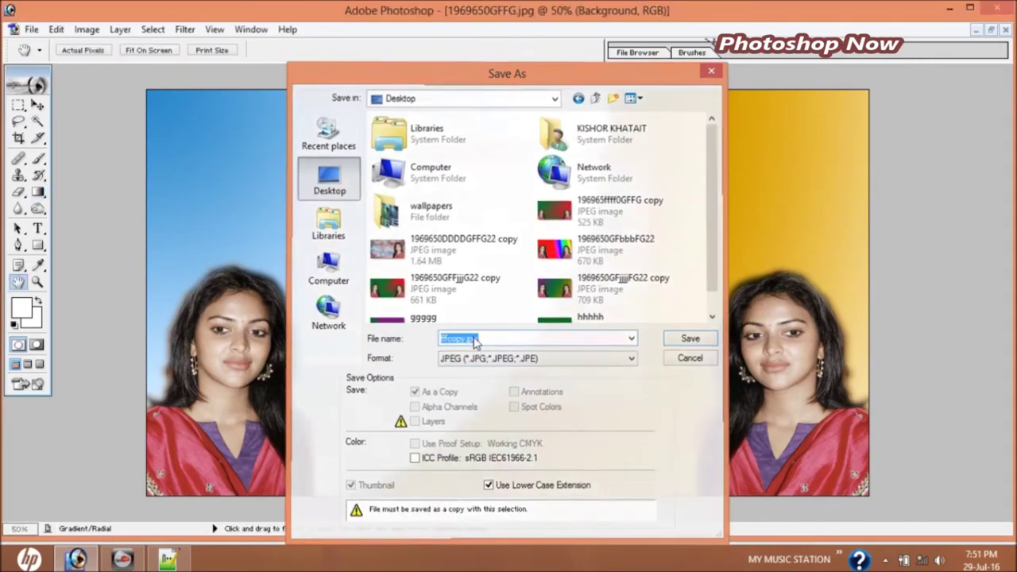
click(690, 338)
click(628, 173)
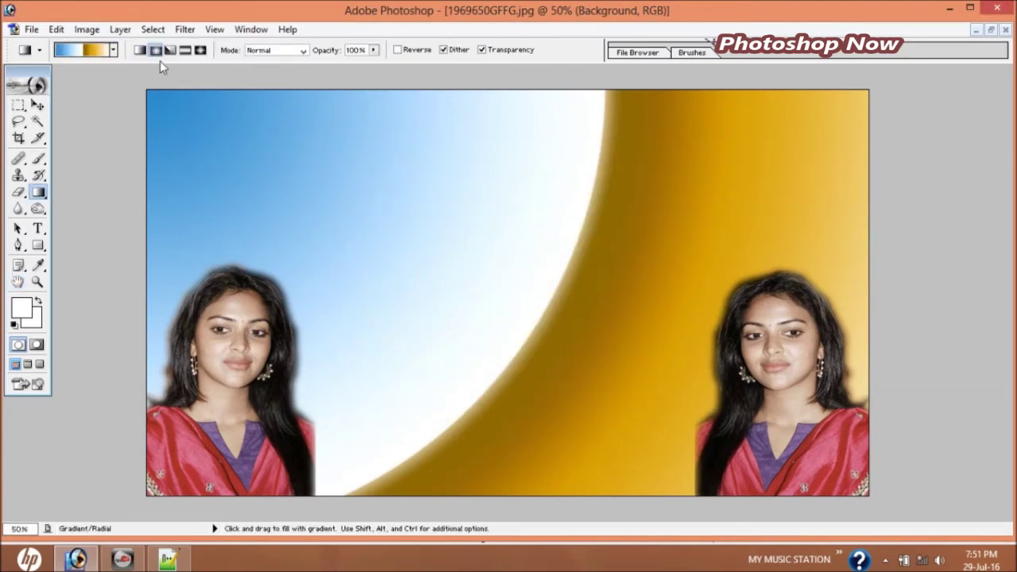
Step: Fill the background with a Red, Green angle gradient split diagonally from top right to lower left
click(83, 51)
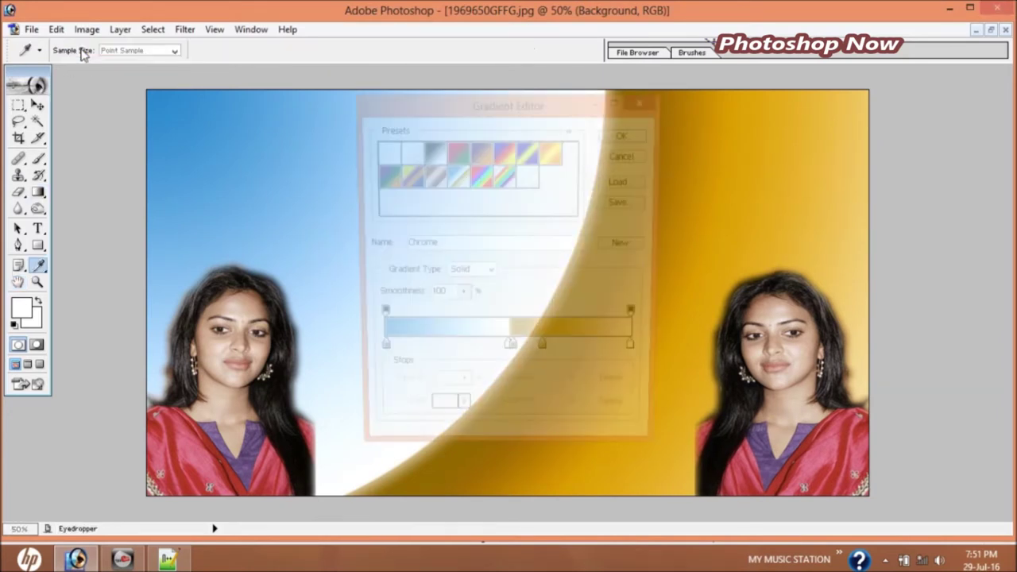
click(457, 152)
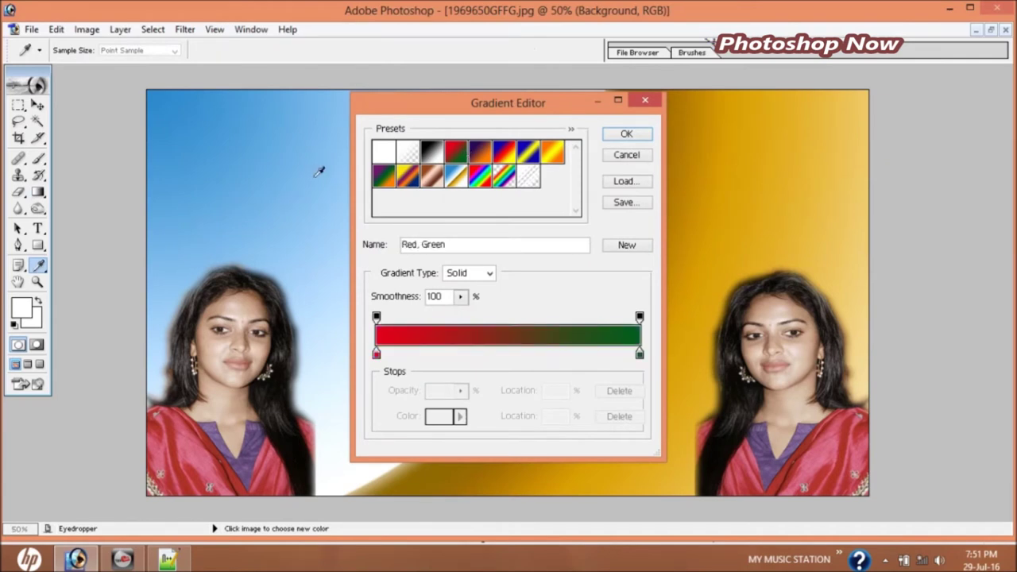
click(627, 135)
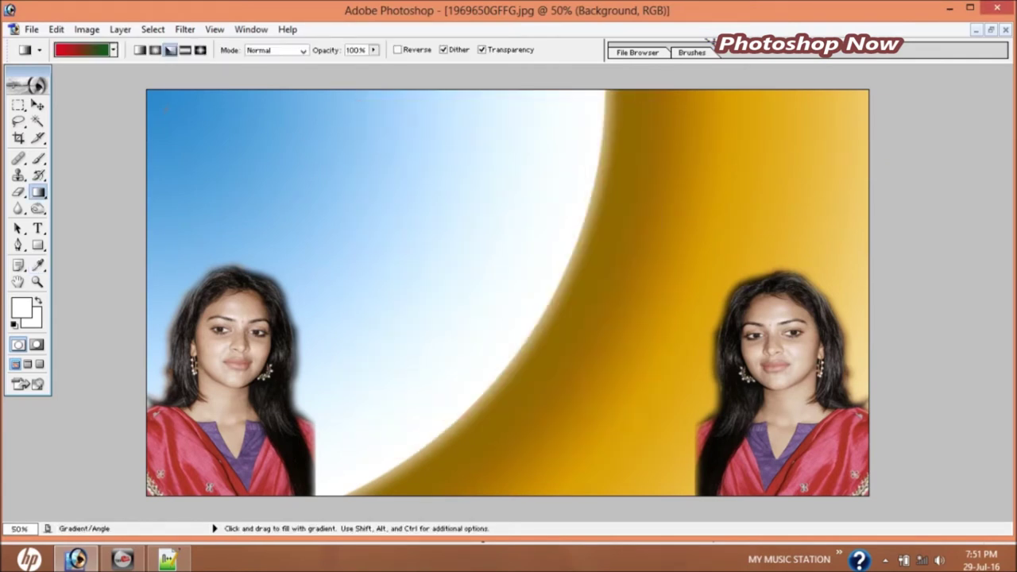
drag(262, 159, 889, 505)
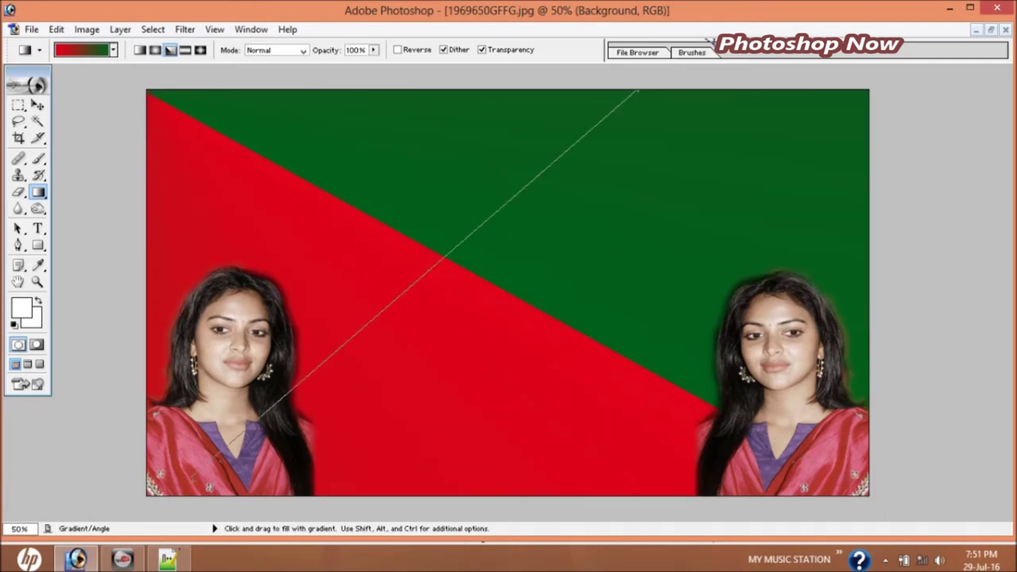
drag(640, 92, 236, 438)
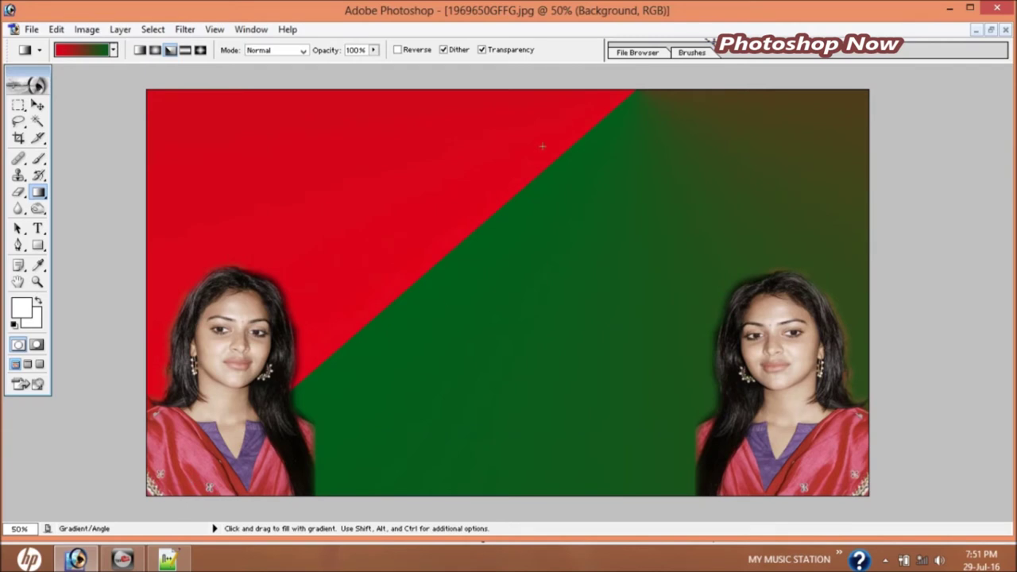
drag(659, 96, 310, 484)
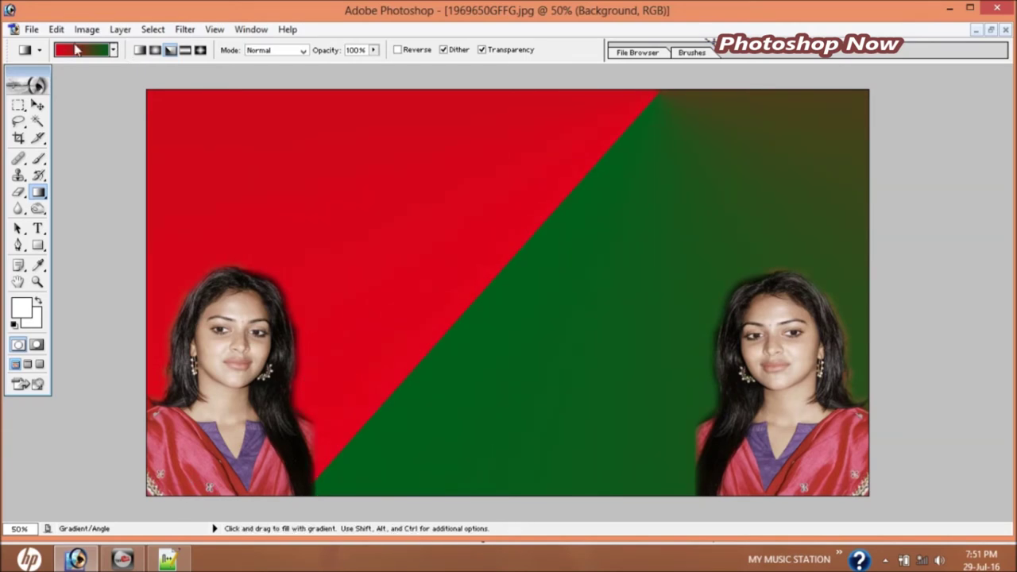
click(32, 30)
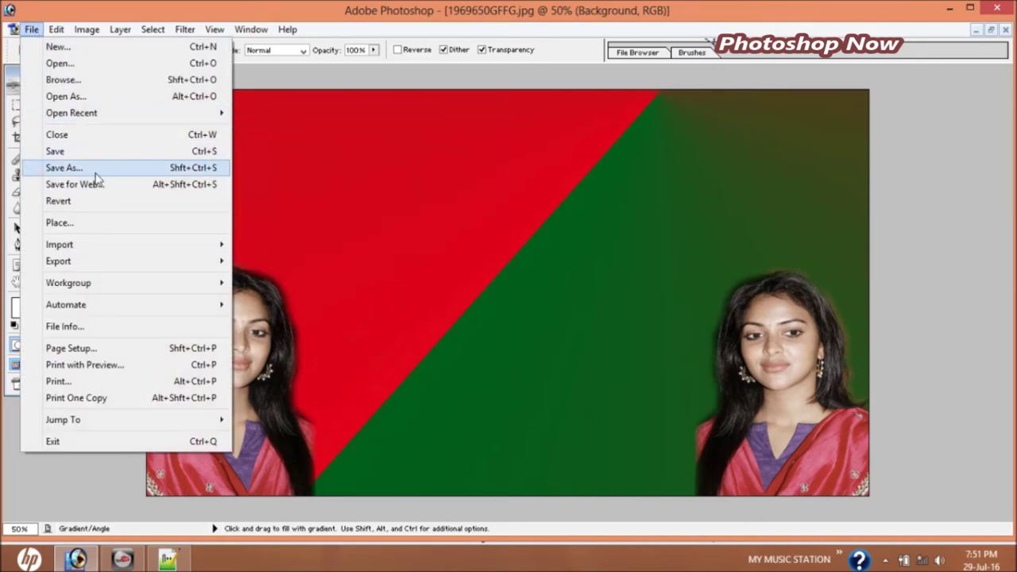
Step: Save the image to the Desktop as JPEG '1969650dddGFFG copy', then minimize Photoshop
click(63, 167)
click(327, 179)
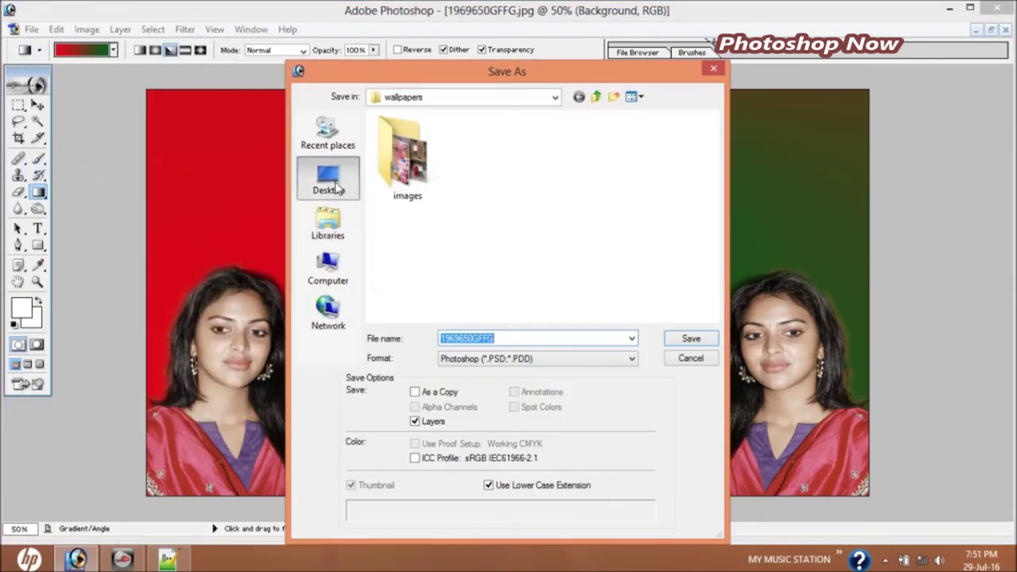
click(532, 359)
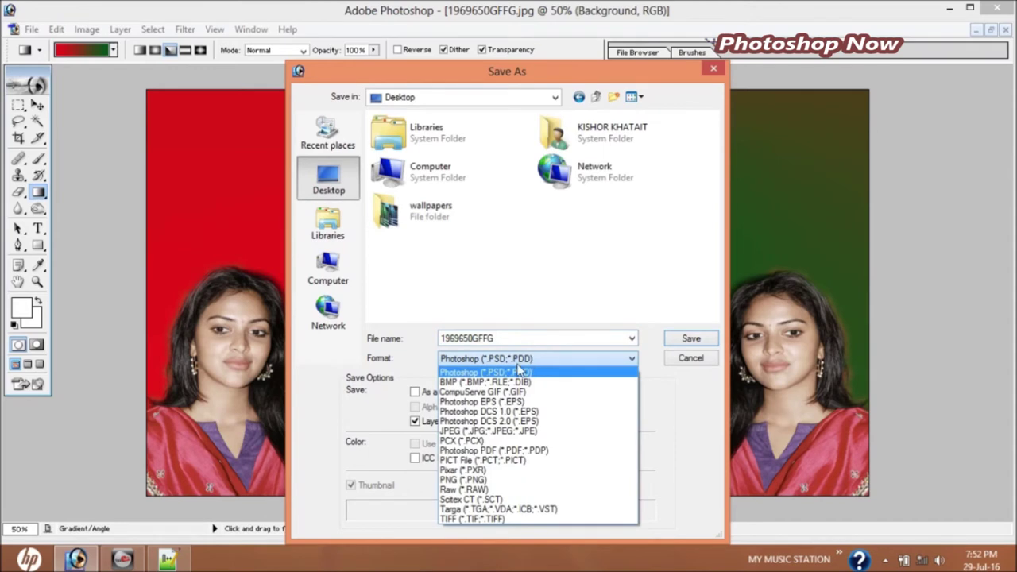
click(482, 438)
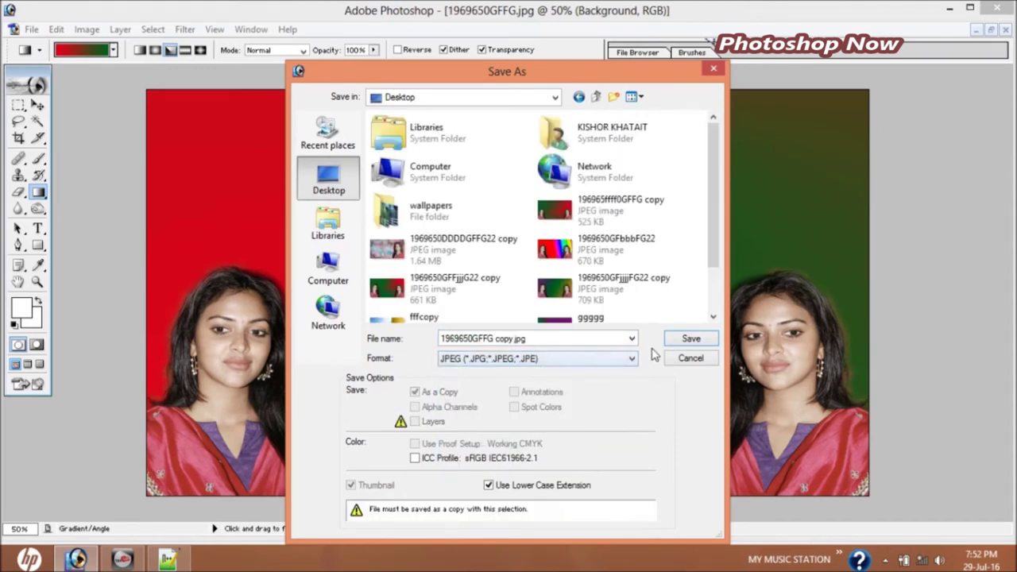
click(479, 340)
click(474, 339)
text(ddd)
click(689, 339)
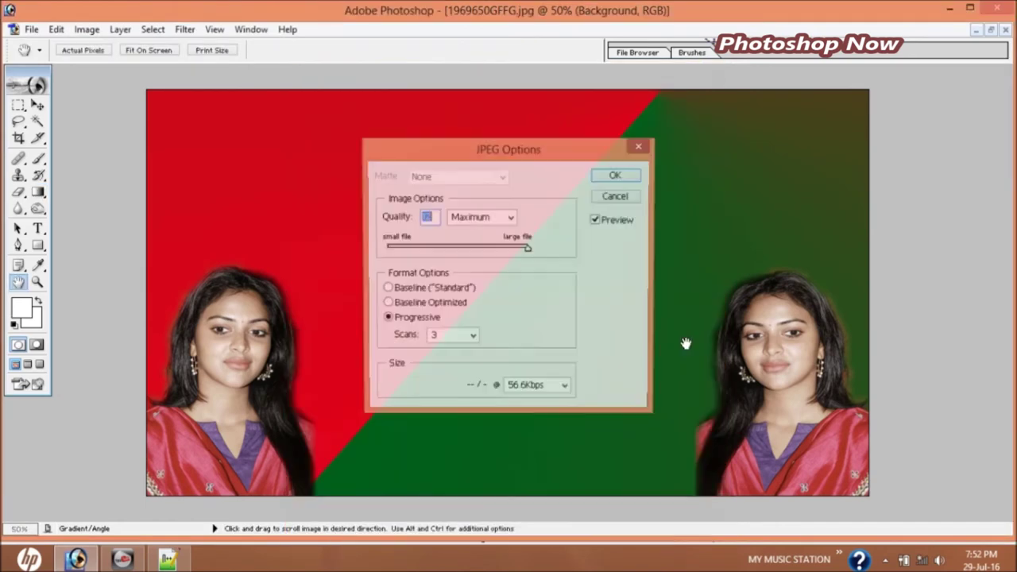
click(613, 189)
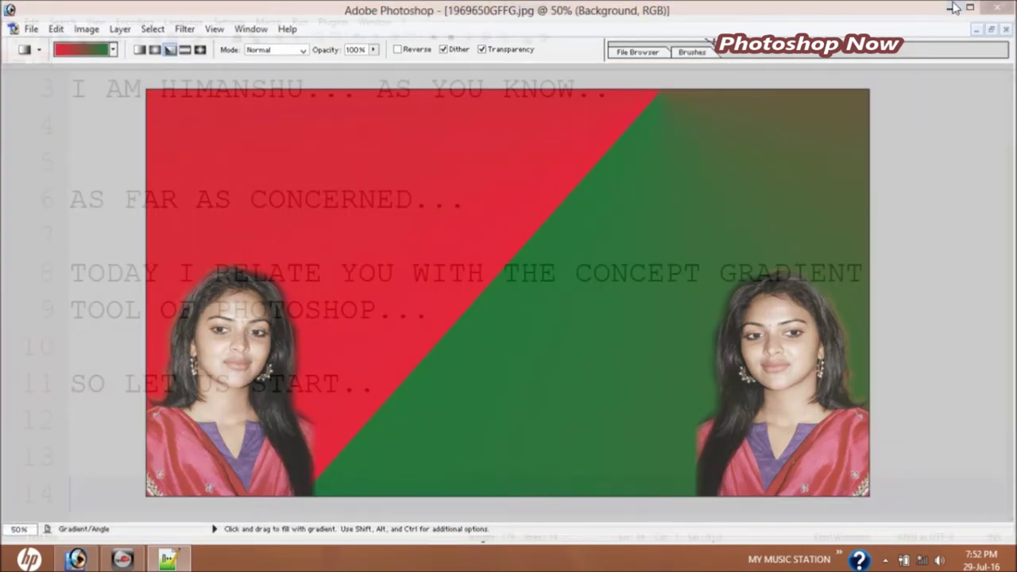
click(953, 8)
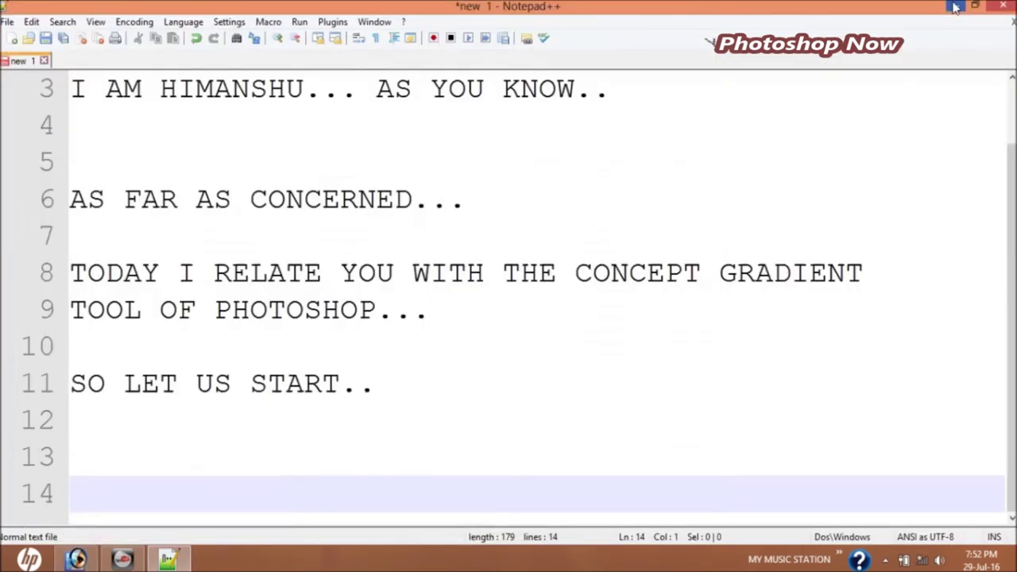
Step: Open hhhhh in Windows Photo Viewer and browse the saved gradient versions with the arrow keys
double_click(136, 106)
key(Right)
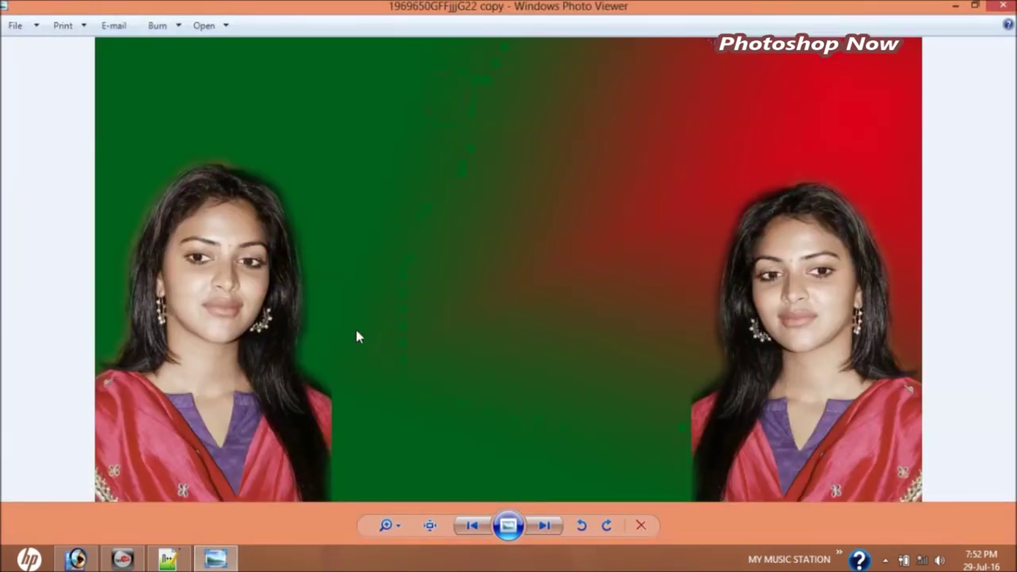
key(Right)
key(Right)
key(Right)
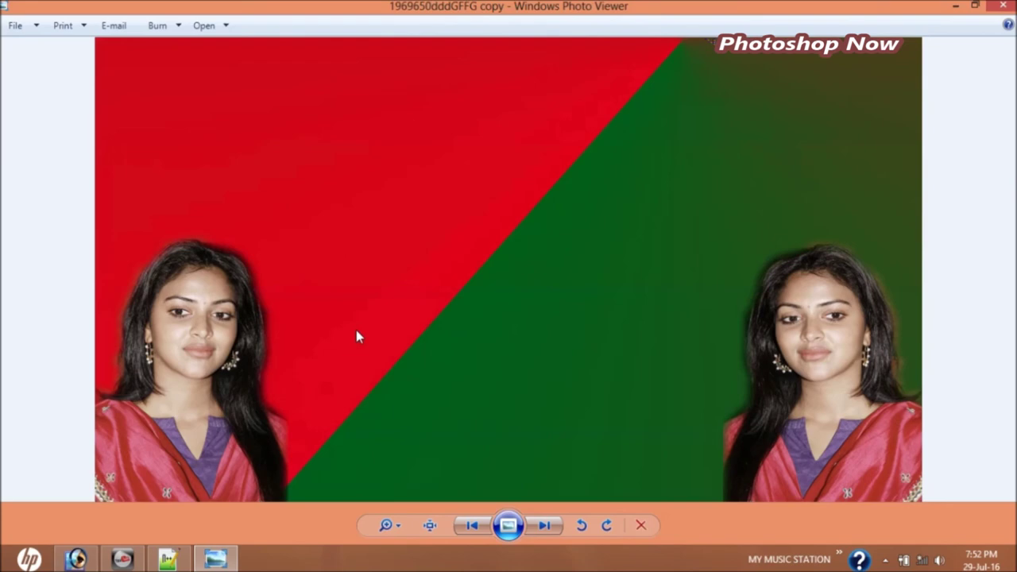
key(Right)
key(Right)
key(Right)
key(Right)
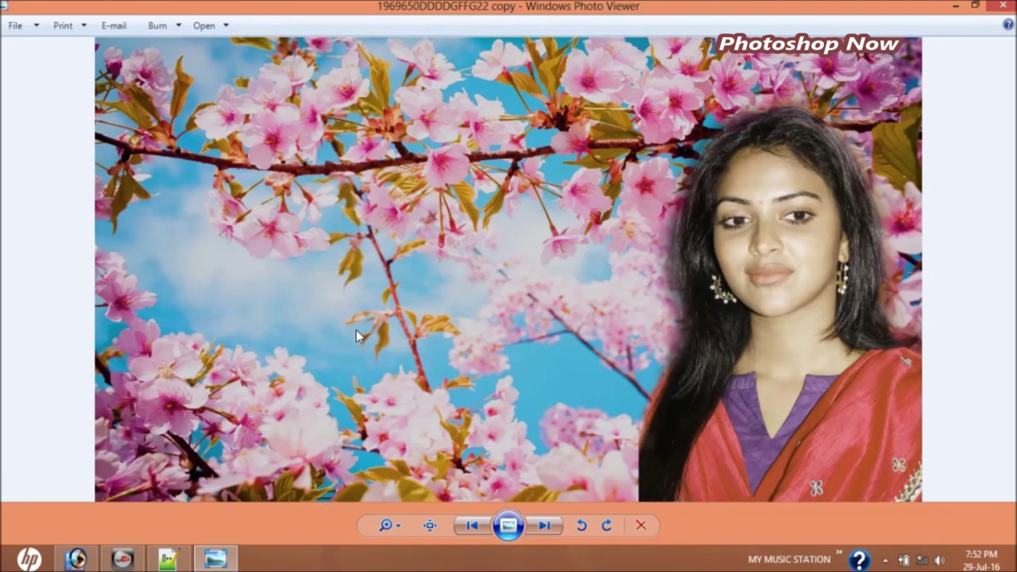
key(Right)
key(Right)
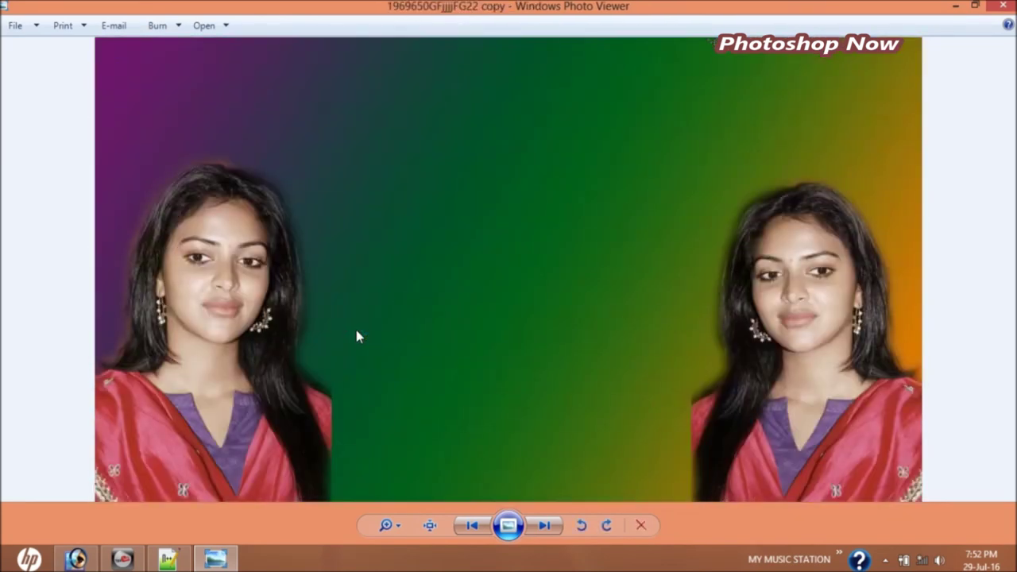
key(Right)
key(Left)
key(Left)
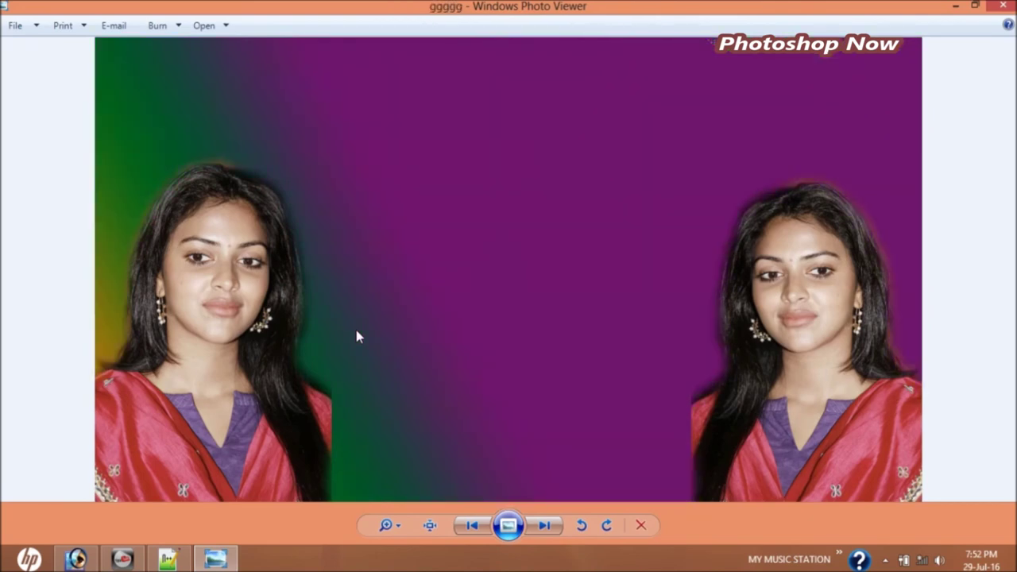